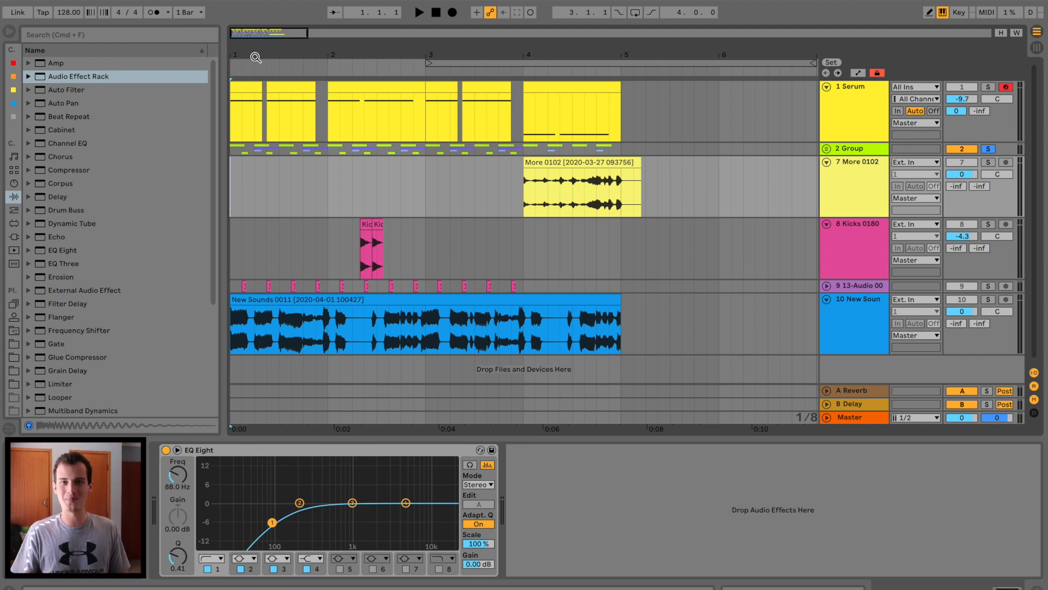
Play back the arrangement from the beginning and solo the Serum track to hear it alone
{"action": "left_click_drag", "start_coordinate": [259, 57], "coordinate": [232, 184]}
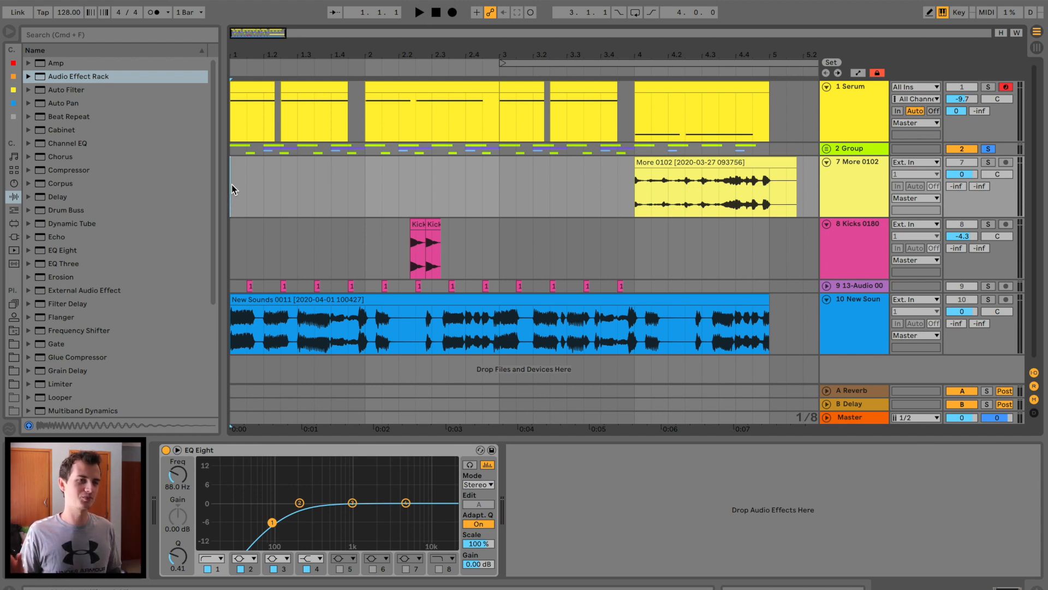
{"action": "key", "text": "space"}
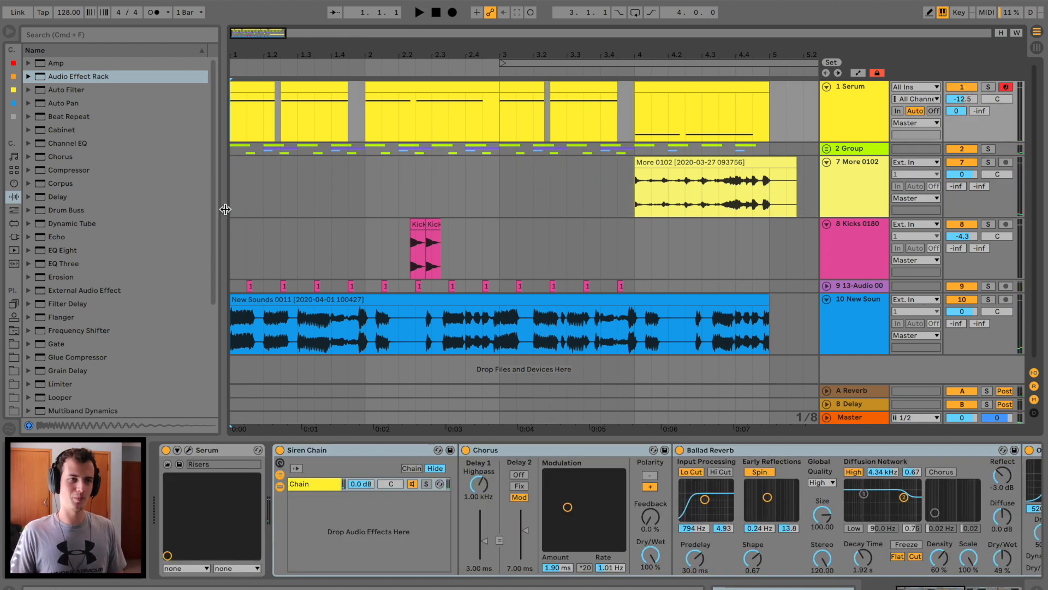
{"action": "key", "text": "space"}
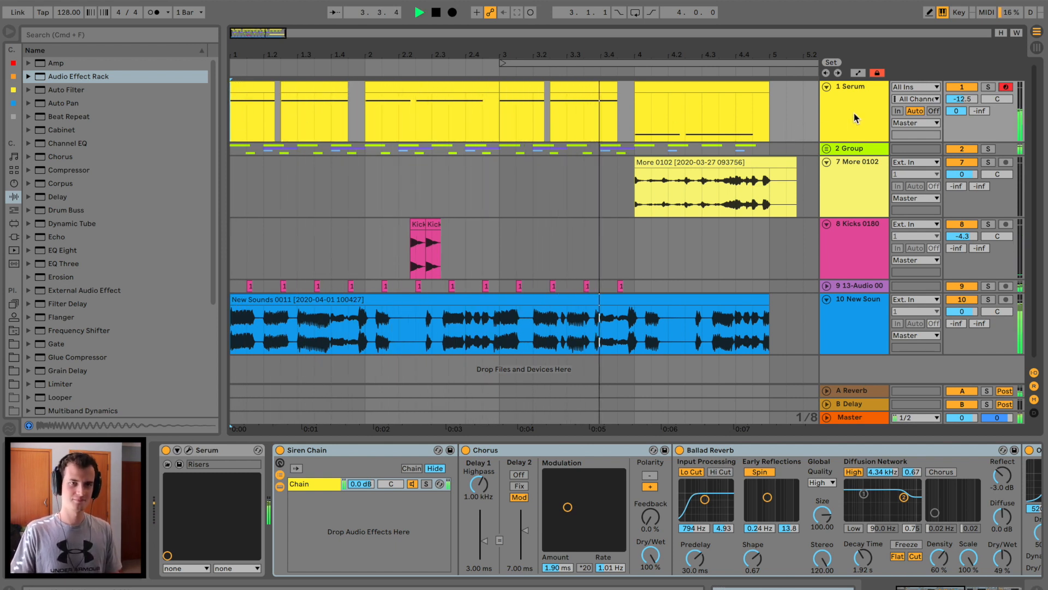
{"action": "left_click", "coordinate": [988, 86]}
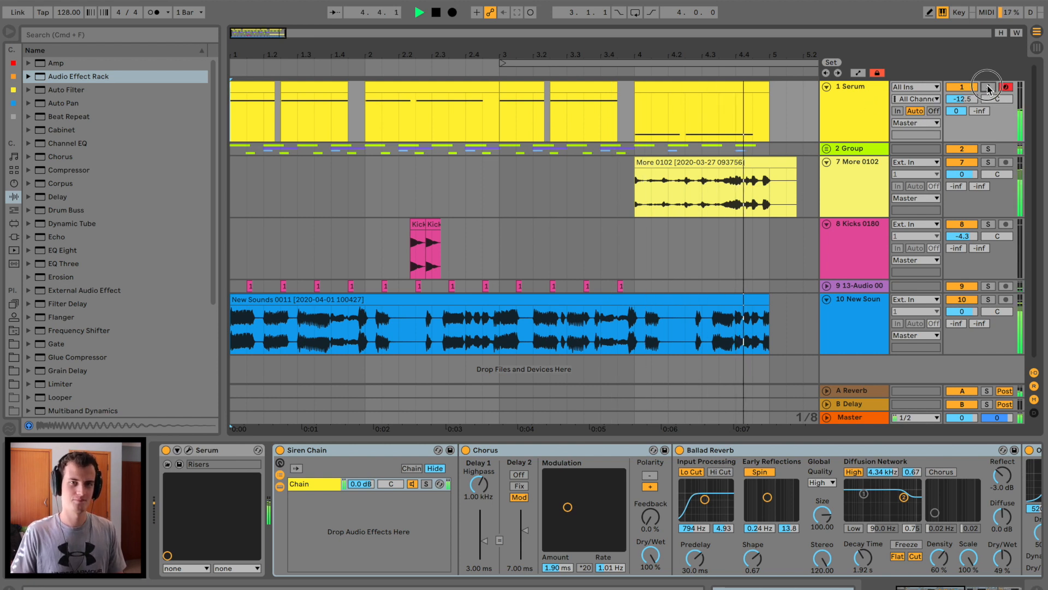
{"action": "key", "text": "space"}
{"action": "left_click", "coordinate": [240, 85]}
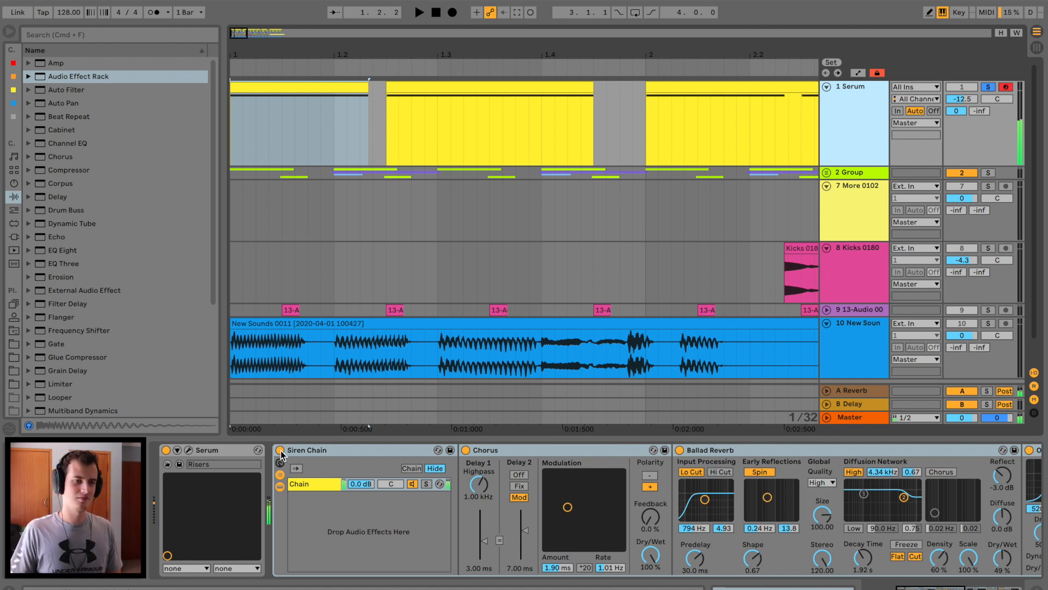
Compare the Serum track with Siren Chain bypassed and enabled, and review the effects inside the chain
{"action": "left_click", "coordinate": [281, 452]}
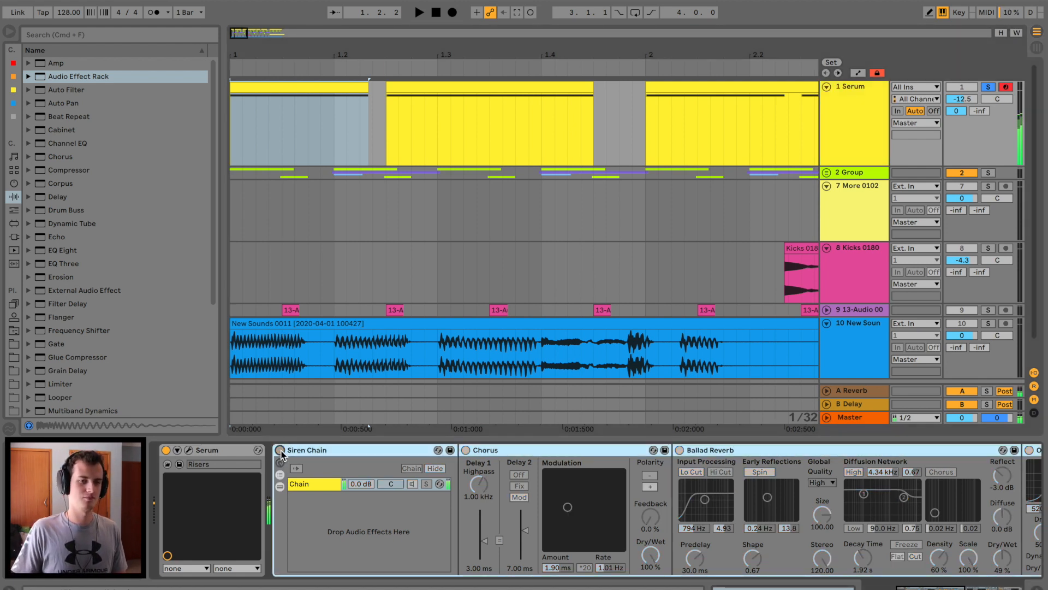
{"action": "left_click", "coordinate": [281, 451]}
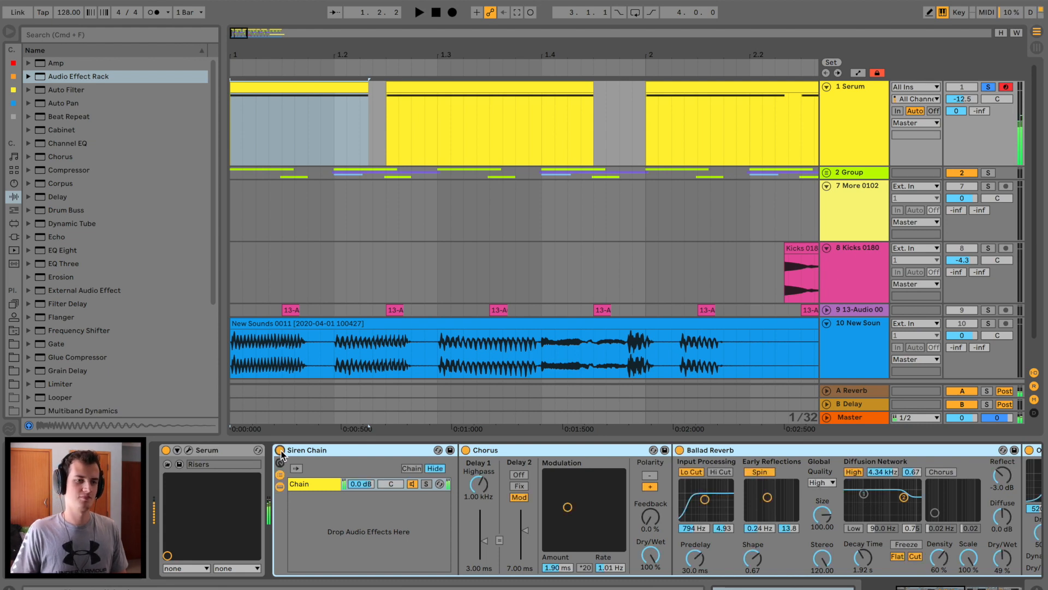
{"action": "scroll", "coordinate": [435, 475], "scroll_direction": "right", "scroll_amount": 8}
{"action": "scroll", "coordinate": [437, 474], "scroll_direction": "left", "scroll_amount": 6}
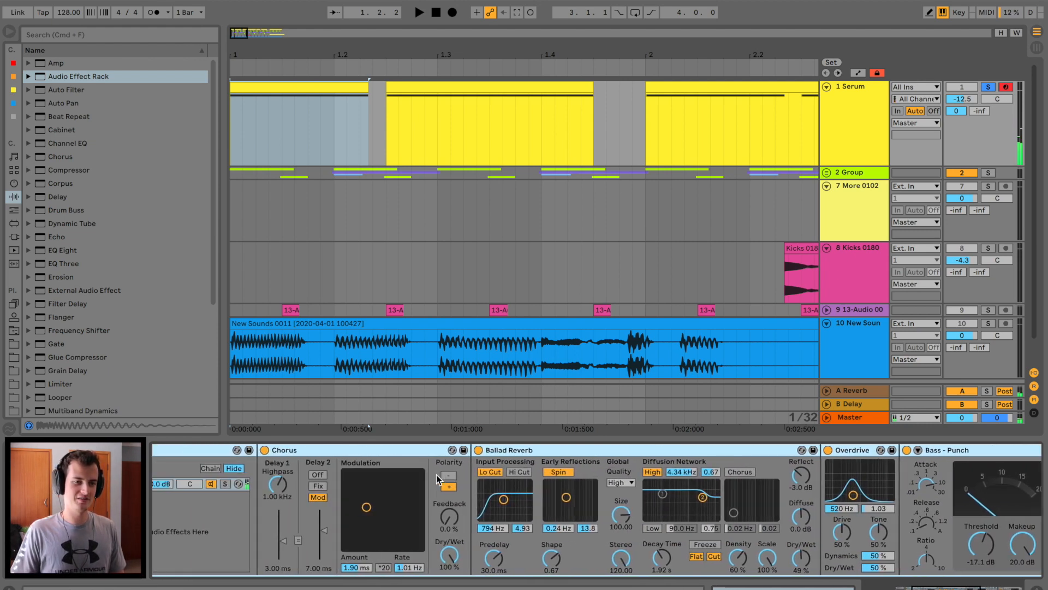
{"action": "scroll", "coordinate": [437, 473], "scroll_direction": "right", "scroll_amount": 2}
{"action": "scroll", "coordinate": [437, 473], "scroll_direction": "right", "scroll_amount": 4}
{"action": "scroll", "coordinate": [426, 475], "scroll_direction": "left", "scroll_amount": 7}
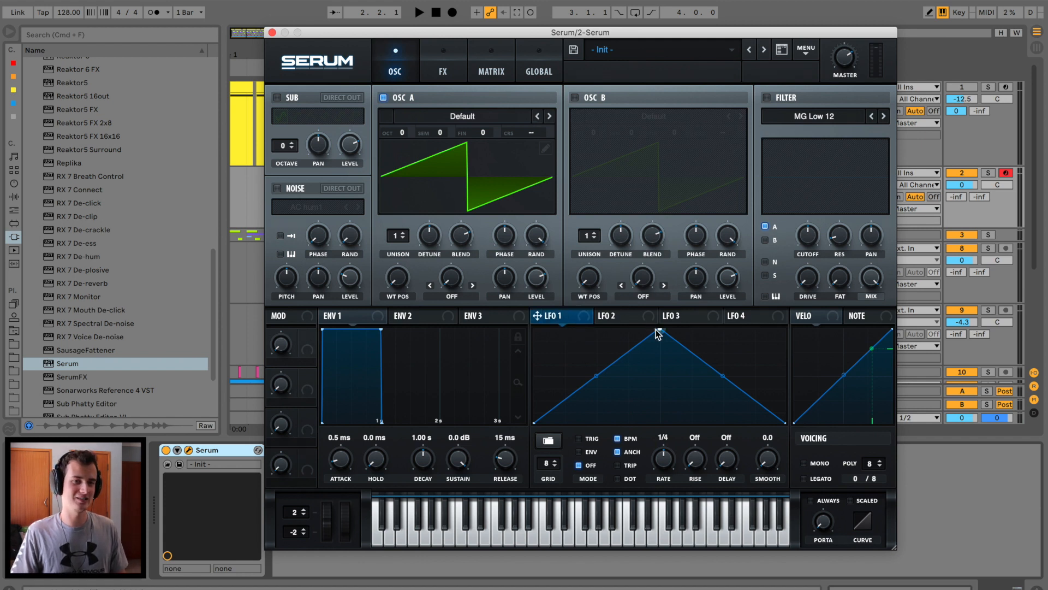
Shape LFO 1 as a full-height plateau across the first half, falling to zero at the midpoint
{"action": "left_click_drag", "start_coordinate": [659, 333], "coordinate": [546, 305]}
{"action": "double_click", "coordinate": [639, 353]}
{"action": "left_click_drag", "start_coordinate": [639, 353], "coordinate": [663, 423]}
{"action": "double_click", "coordinate": [660, 363]}
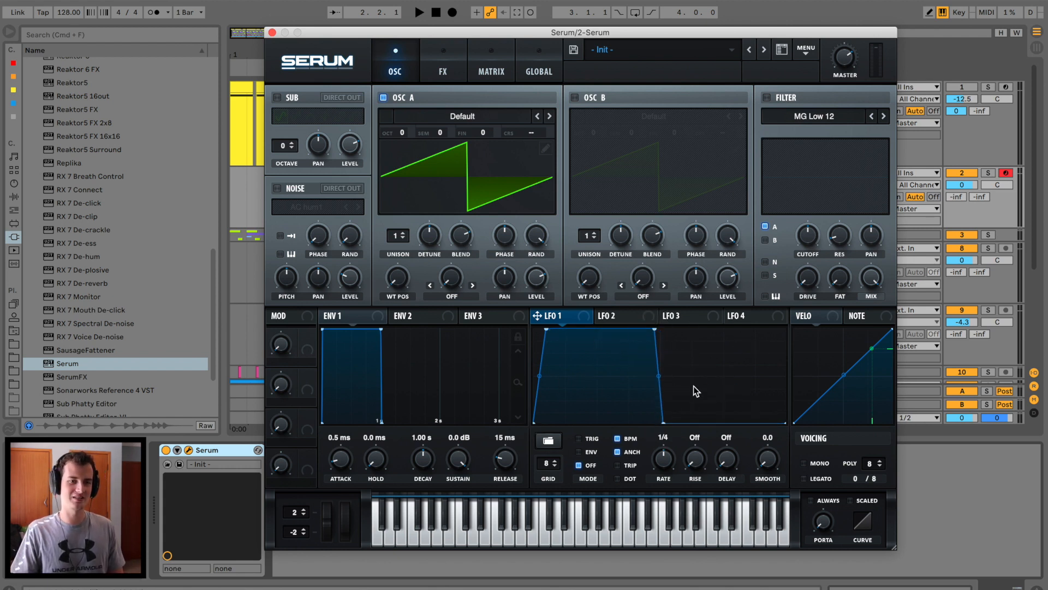
{"action": "left_click_drag", "start_coordinate": [656, 330], "coordinate": [644, 323]}
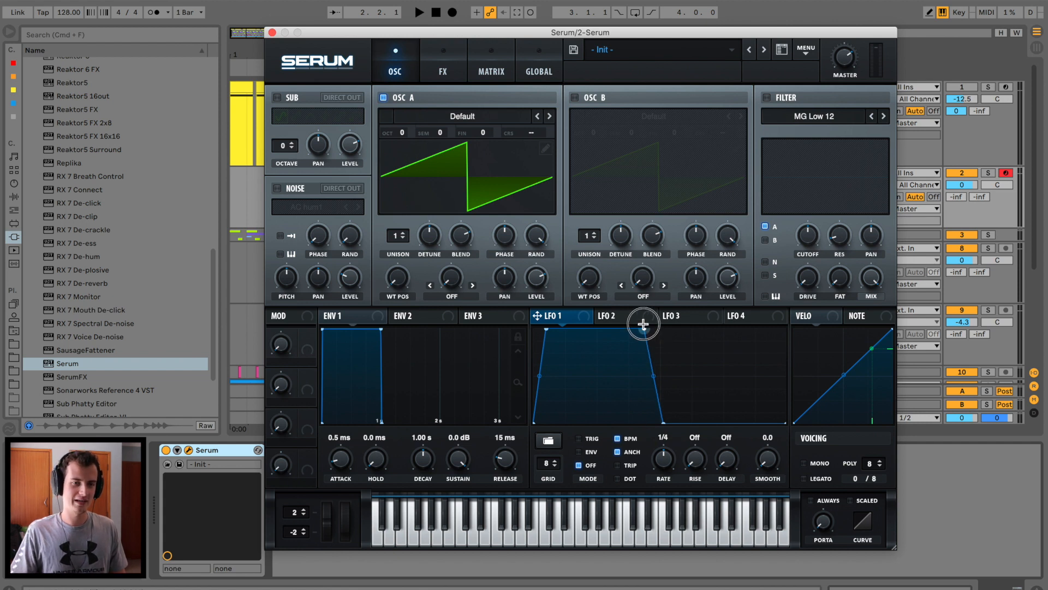
Add a short half-height spike just after LFO 1's midpoint that falls to zero, and curve the plateau's falling edge
{"action": "double_click", "coordinate": [666, 384]}
{"action": "left_click_drag", "start_coordinate": [666, 382], "coordinate": [677, 427]}
{"action": "double_click", "coordinate": [695, 387]}
{"action": "mouse_move", "coordinate": [652, 373]}
{"action": "left_mouse_down"}
{"action": "mouse_move", "coordinate": [646, 382]}
{"action": "mouse_move", "coordinate": [665, 378]}
{"action": "left_mouse_up"}
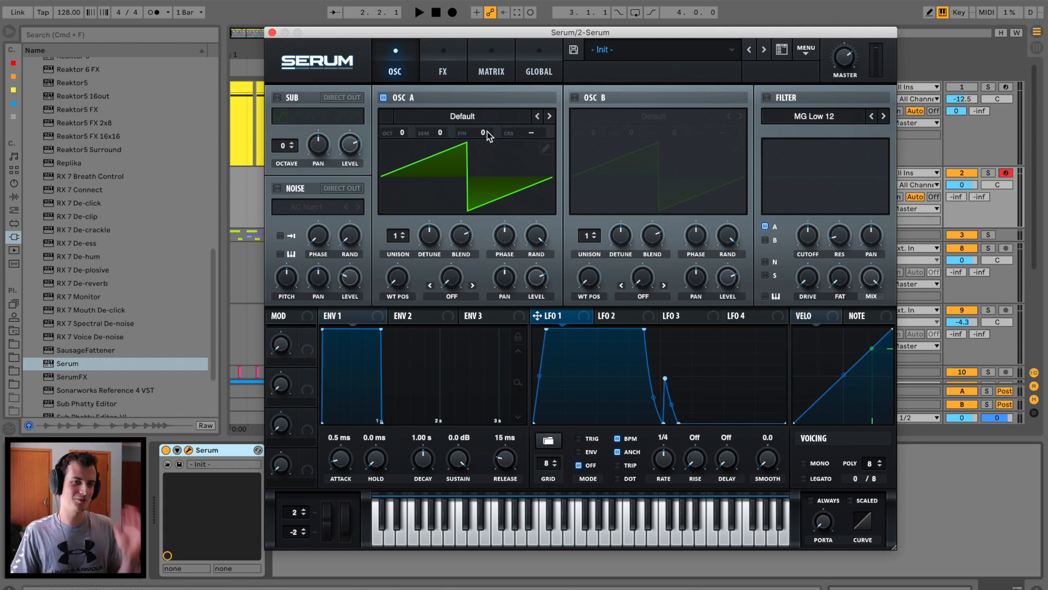
Set OSC A's semitone offset to -12, assign LFO 1 to modulate it, and audition a note
{"action": "left_click_drag", "start_coordinate": [439, 131], "coordinate": [440, 164]}
{"action": "left_click_drag", "start_coordinate": [540, 318], "coordinate": [449, 173]}
{"action": "key", "text": "f"}
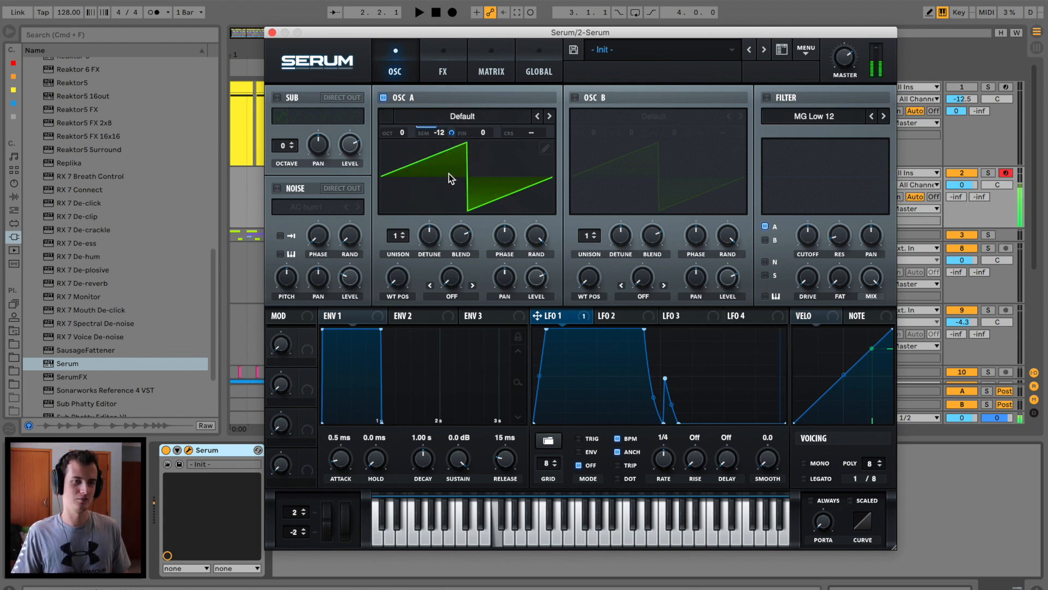
Set LFO 1's rate to one bar and its mode to TRIG, auditioning the note
{"action": "left_click_drag", "start_coordinate": [670, 473], "coordinate": [667, 488]}
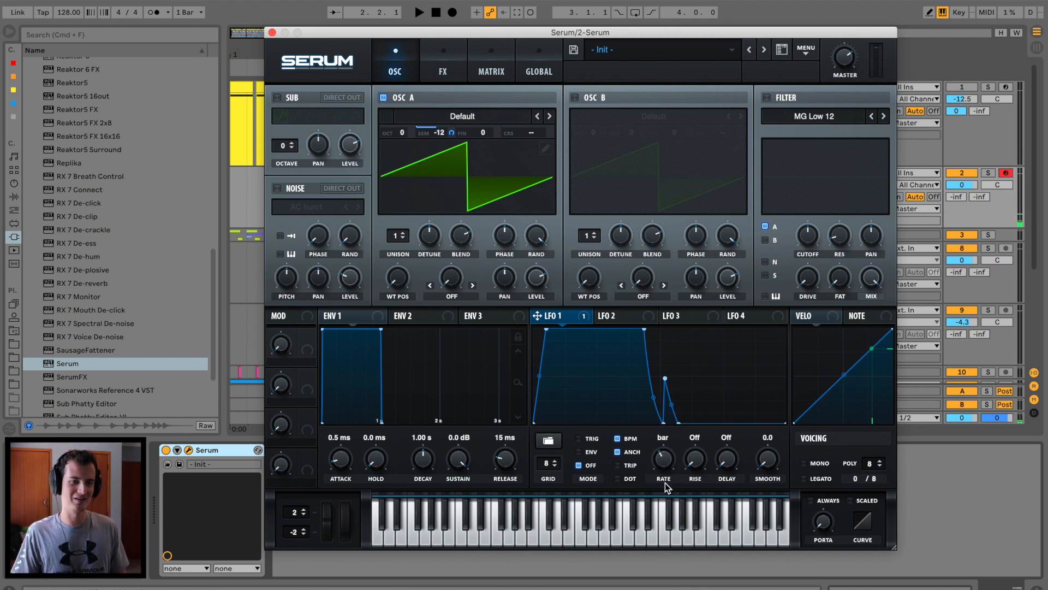
{"action": "key", "text": "f"}
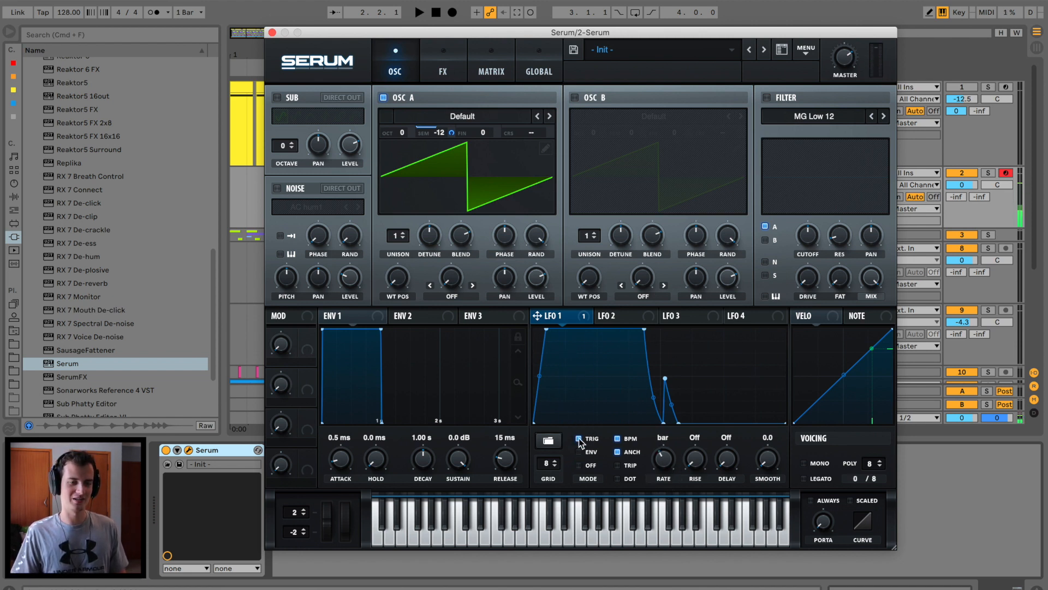
{"action": "key", "text": "f"}
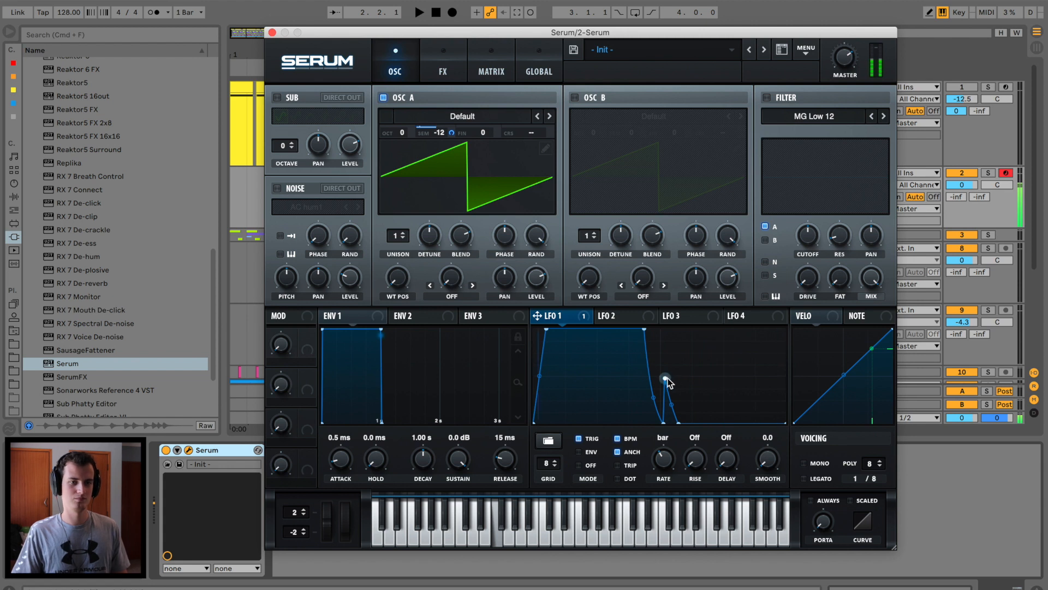
Refine LFO 1's second half so a small spike at the midpoint curves smoothly down to zero
{"action": "mouse_move", "coordinate": [667, 382]}
{"action": "left_mouse_down"}
{"action": "mouse_move", "coordinate": [662, 421]}
{"action": "mouse_move", "coordinate": [661, 379]}
{"action": "left_mouse_up"}
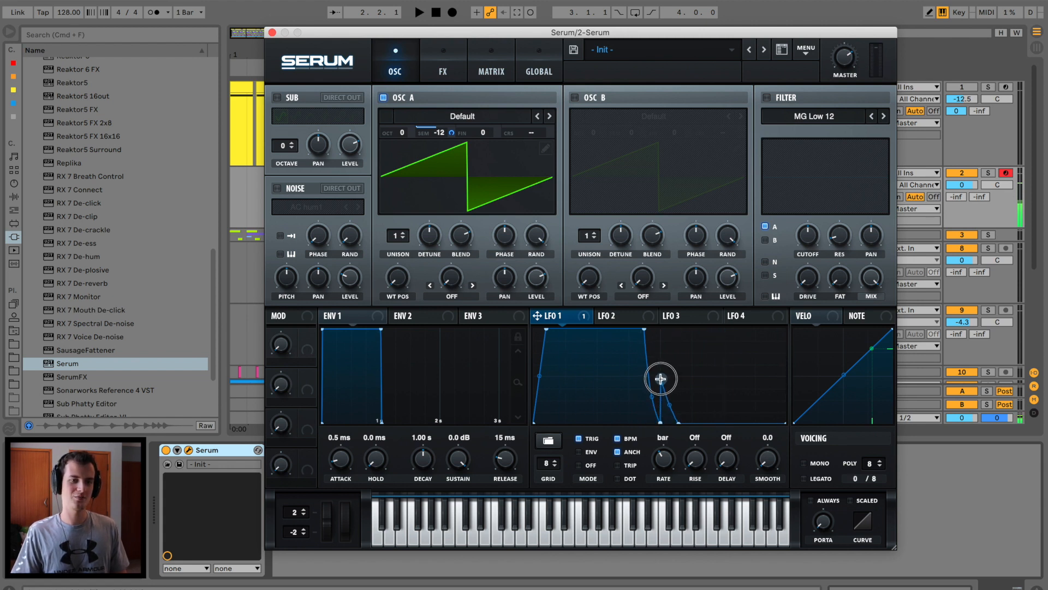
{"action": "left_click_drag", "start_coordinate": [679, 422], "coordinate": [798, 305]}
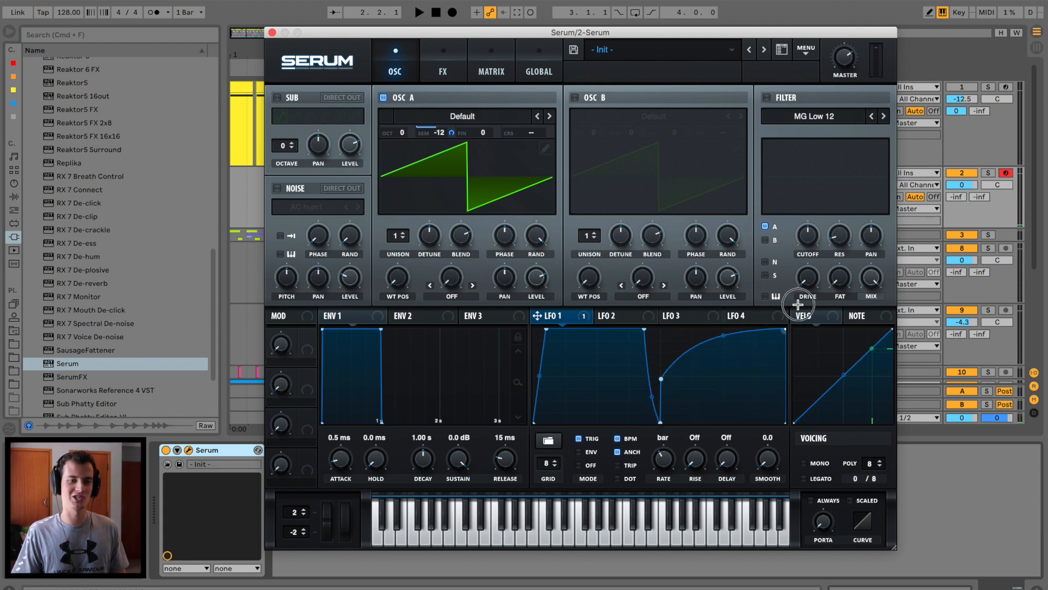
{"action": "double_click", "coordinate": [662, 378]}
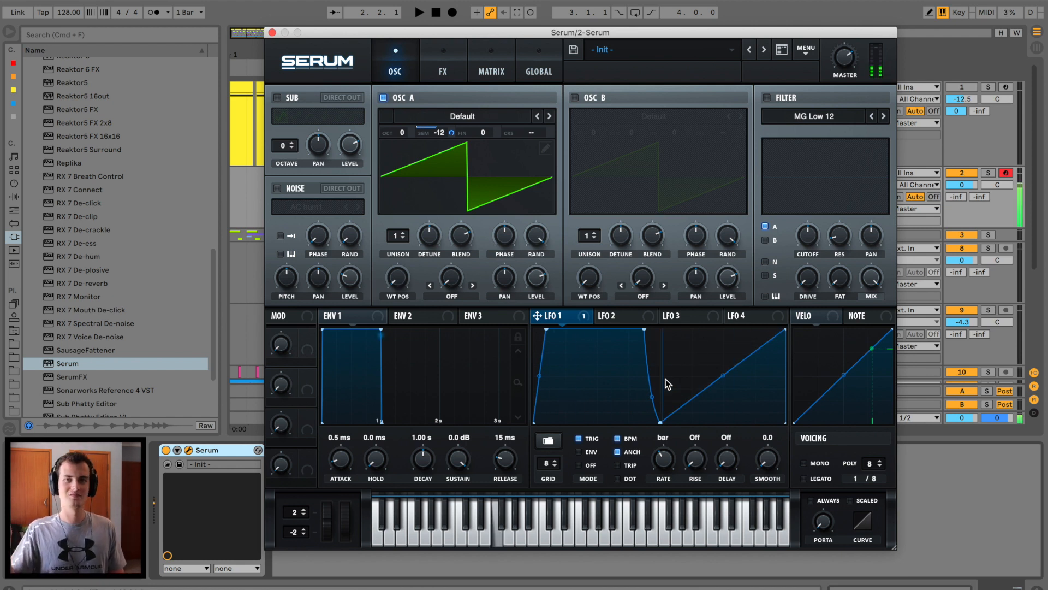
{"action": "left_click_drag", "start_coordinate": [786, 329], "coordinate": [671, 418]}
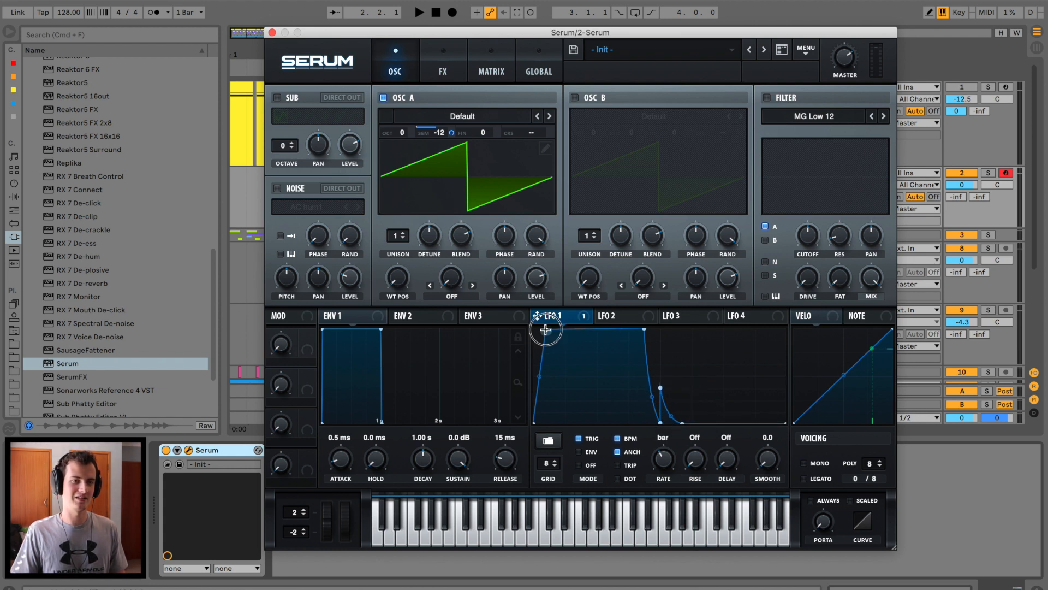
Set OSC A's unison to 5 voices and reduce the detune amount
{"action": "left_click_drag", "start_coordinate": [398, 235], "coordinate": [412, 199]}
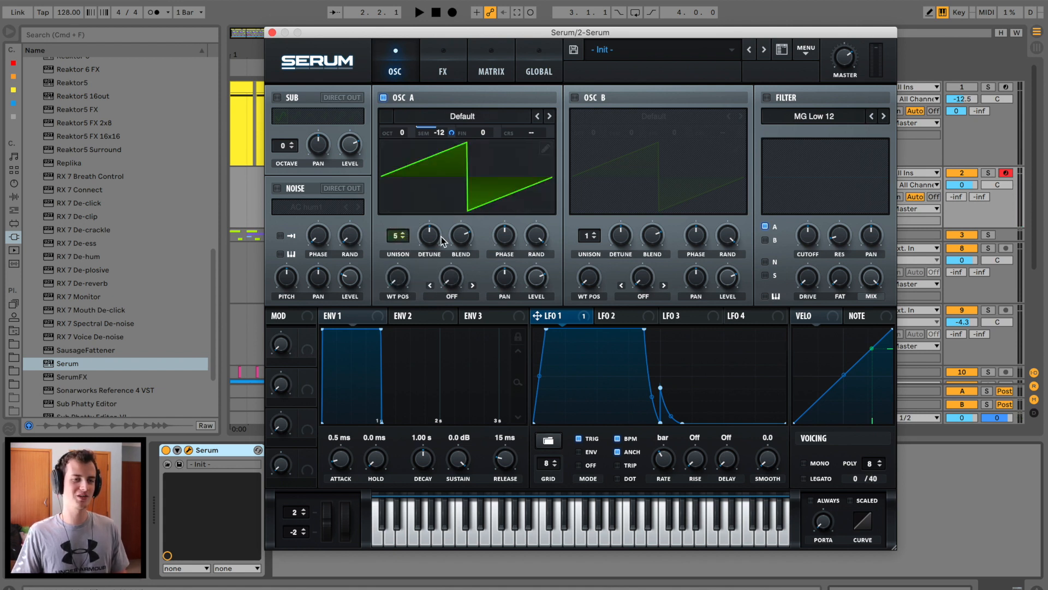
{"action": "mouse_move", "coordinate": [430, 235]}
{"action": "left_mouse_down"}
{"action": "mouse_move", "coordinate": [433, 255]}
{"action": "mouse_move", "coordinate": [430, 246]}
{"action": "left_mouse_up"}
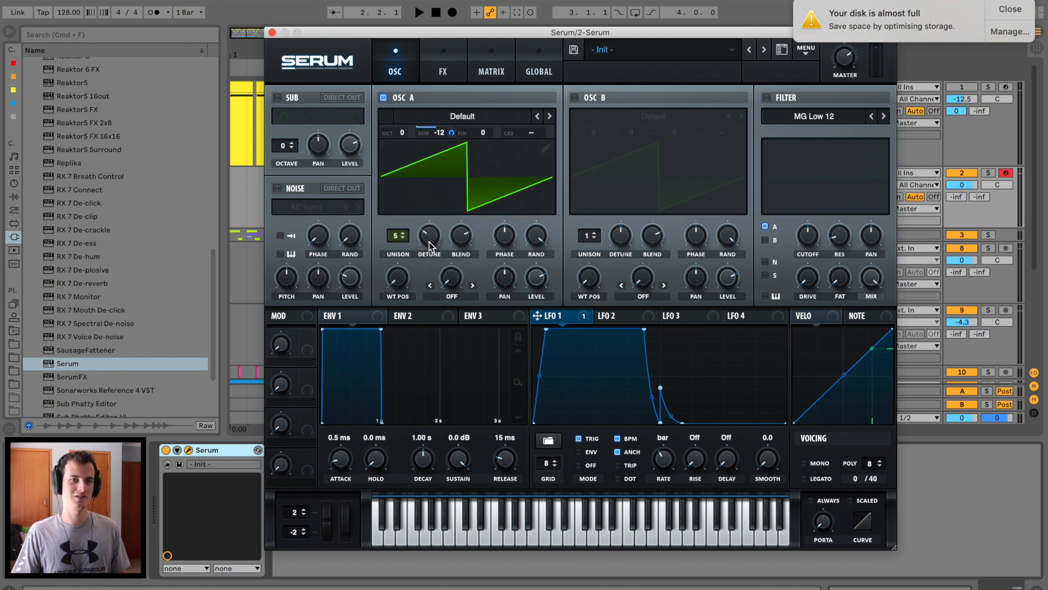
{"action": "left_click", "coordinate": [1022, 13]}
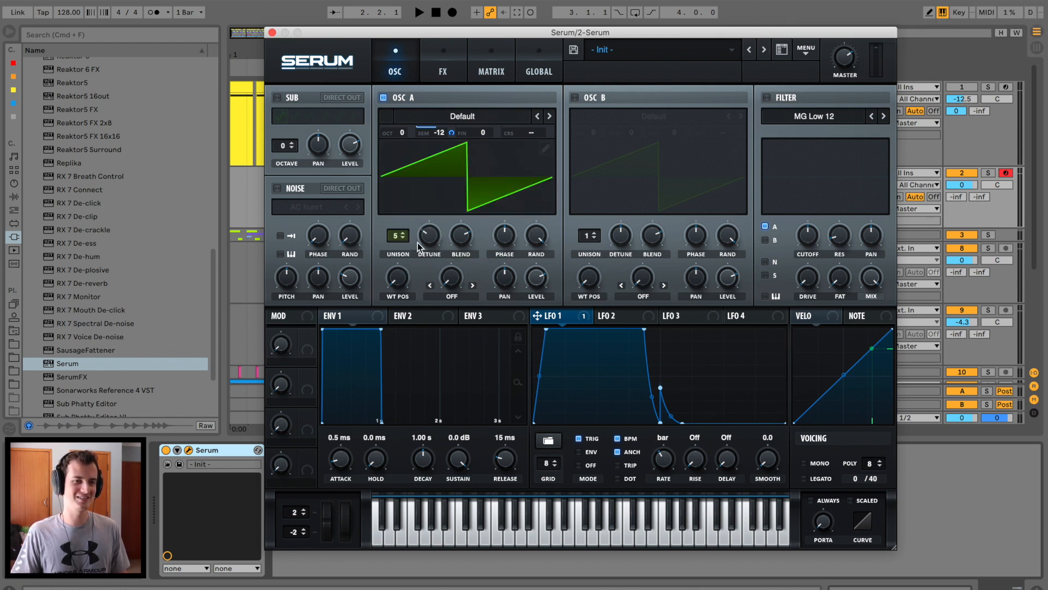
{"action": "mouse_move", "coordinate": [419, 247]}
{"action": "left_mouse_down"}
{"action": "mouse_move", "coordinate": [435, 192]}
{"action": "mouse_move", "coordinate": [426, 276]}
{"action": "mouse_move", "coordinate": [426, 241]}
{"action": "mouse_move", "coordinate": [403, 262]}
{"action": "mouse_move", "coordinate": [423, 253]}
{"action": "mouse_move", "coordinate": [433, 227]}
{"action": "mouse_move", "coordinate": [421, 264]}
{"action": "mouse_move", "coordinate": [445, 159]}
{"action": "mouse_move", "coordinate": [435, 219]}
{"action": "left_mouse_up"}
Shape LFO 2 flat at zero for the first half with a curved rise to a low peak near the end, at a one-bar rate
{"action": "left_click", "coordinate": [436, 65]}
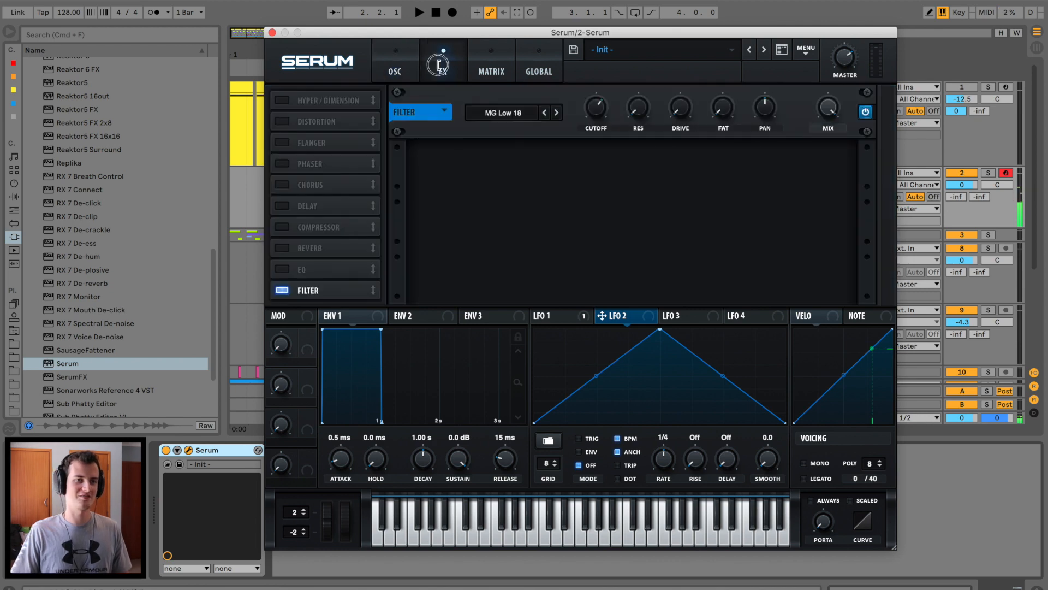
{"action": "left_click", "coordinate": [395, 65]}
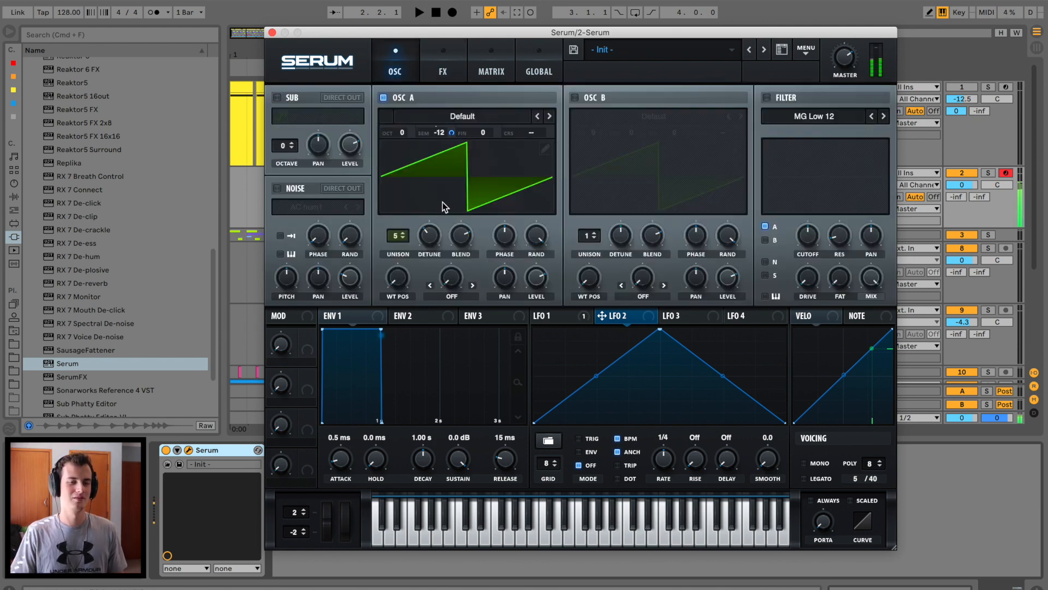
{"action": "left_click_drag", "start_coordinate": [663, 331], "coordinate": [662, 422]}
{"action": "double_click", "coordinate": [759, 419]}
{"action": "left_click_drag", "start_coordinate": [759, 418], "coordinate": [718, 418]}
{"action": "left_click_drag", "start_coordinate": [664, 461], "coordinate": [664, 478]}
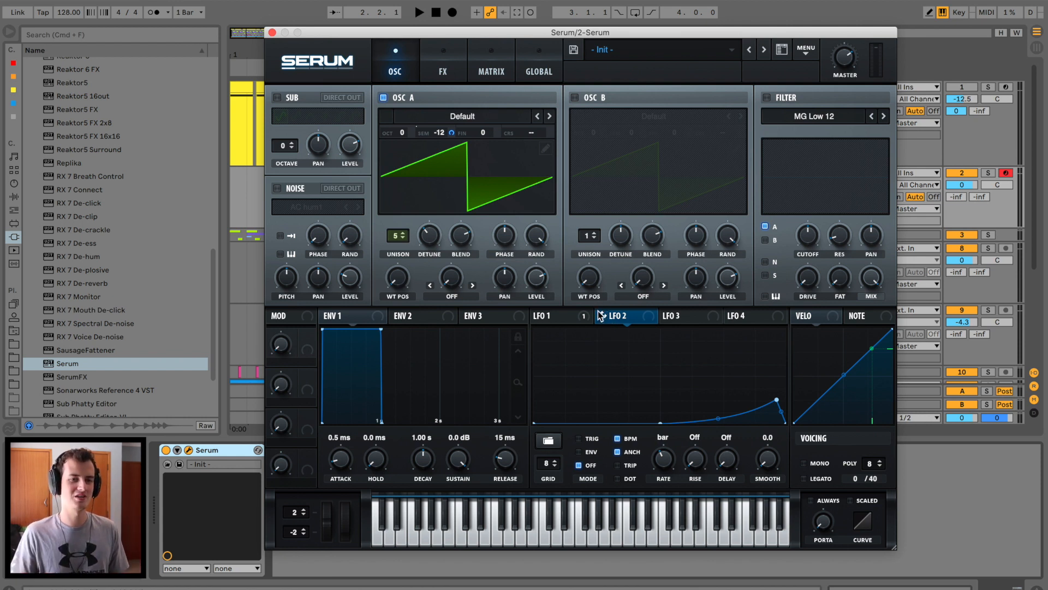
Assign LFO 2 to OSC A's detune and coarse pitch, and set LFO 2's mode to TRIG
{"action": "left_click_drag", "start_coordinate": [600, 315], "coordinate": [421, 219]}
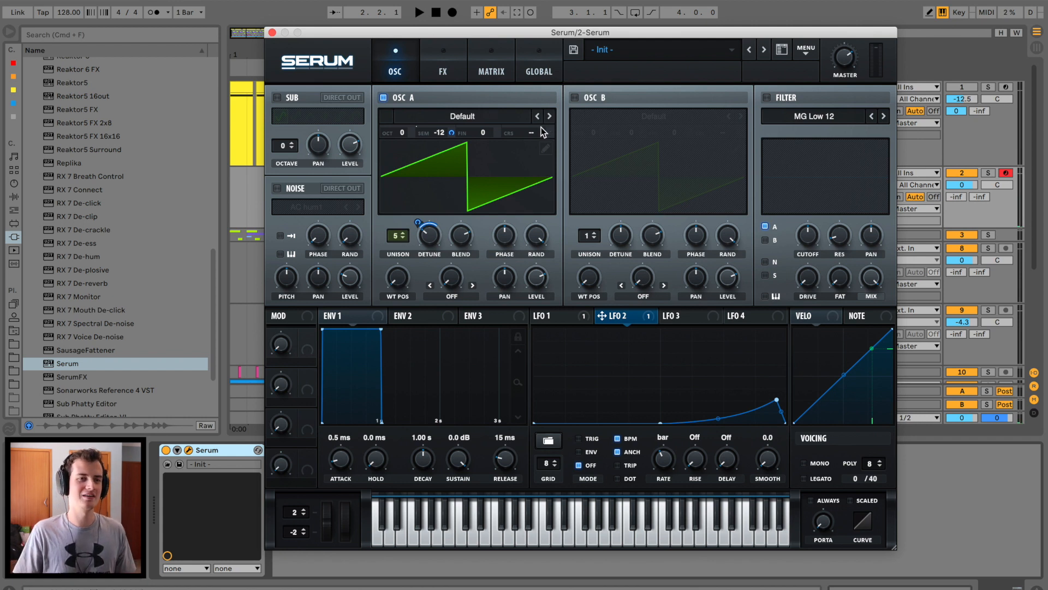
{"action": "left_click_drag", "start_coordinate": [540, 132], "coordinate": [585, 371]}
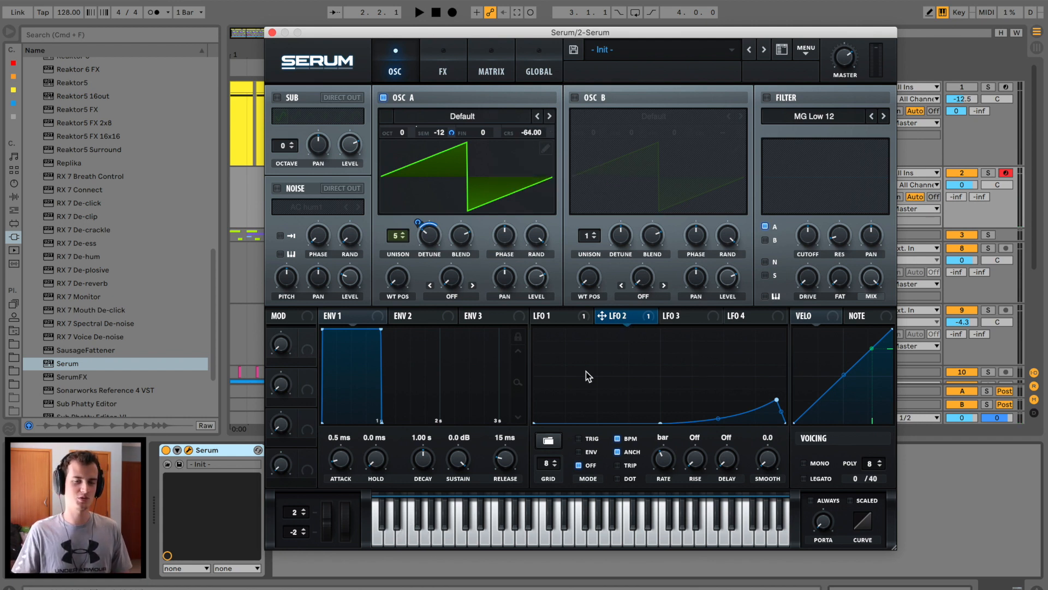
{"action": "left_click_drag", "start_coordinate": [616, 323], "coordinate": [573, 5]}
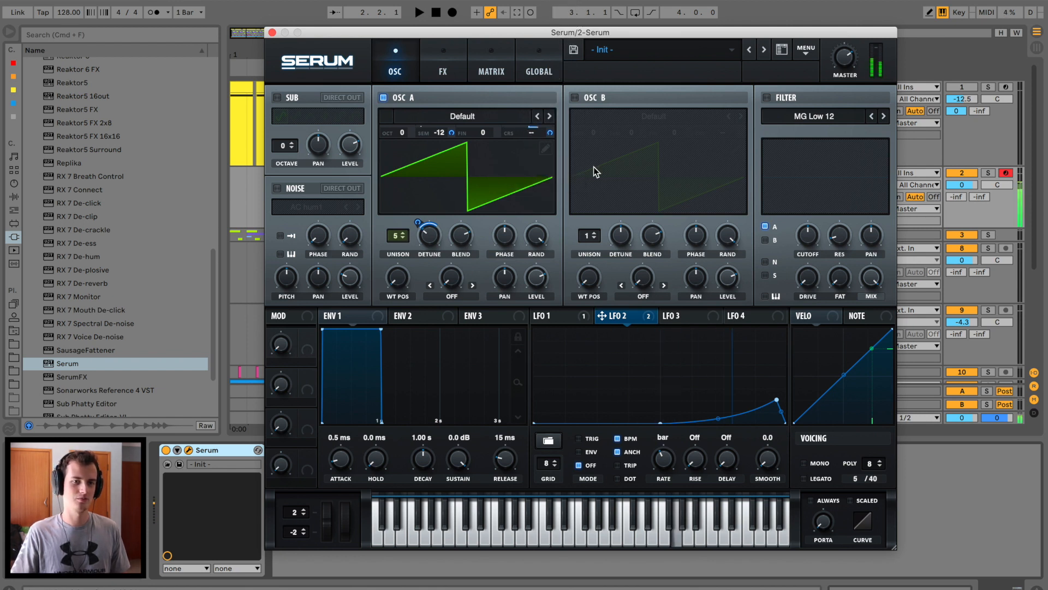
{"action": "left_click", "coordinate": [587, 438]}
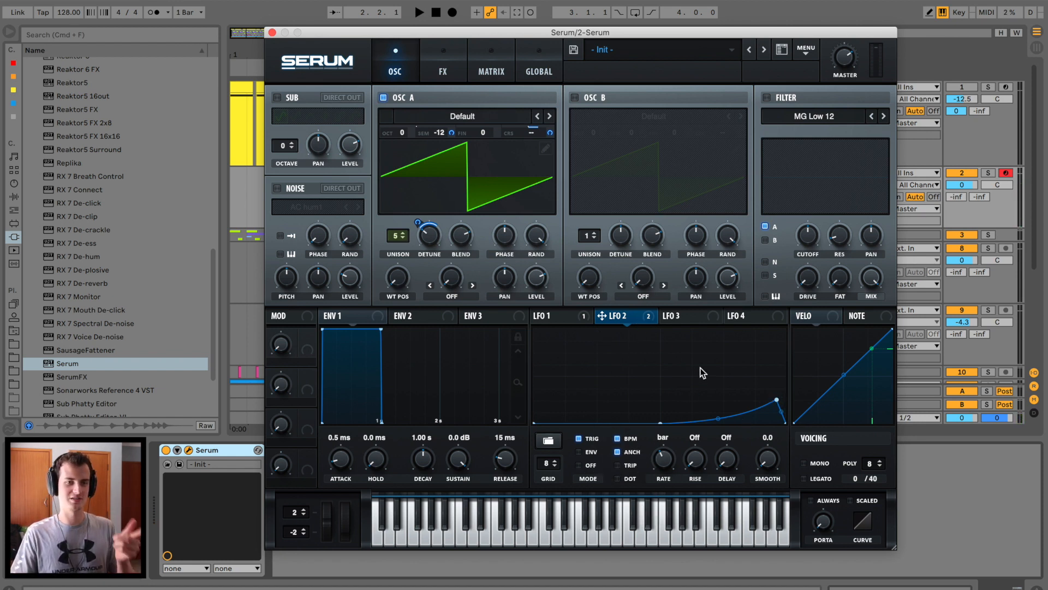
Lower LFO 2's end peak to just above zero and add a baseline point before it to delay the rise
{"action": "left_click", "coordinate": [564, 318]}
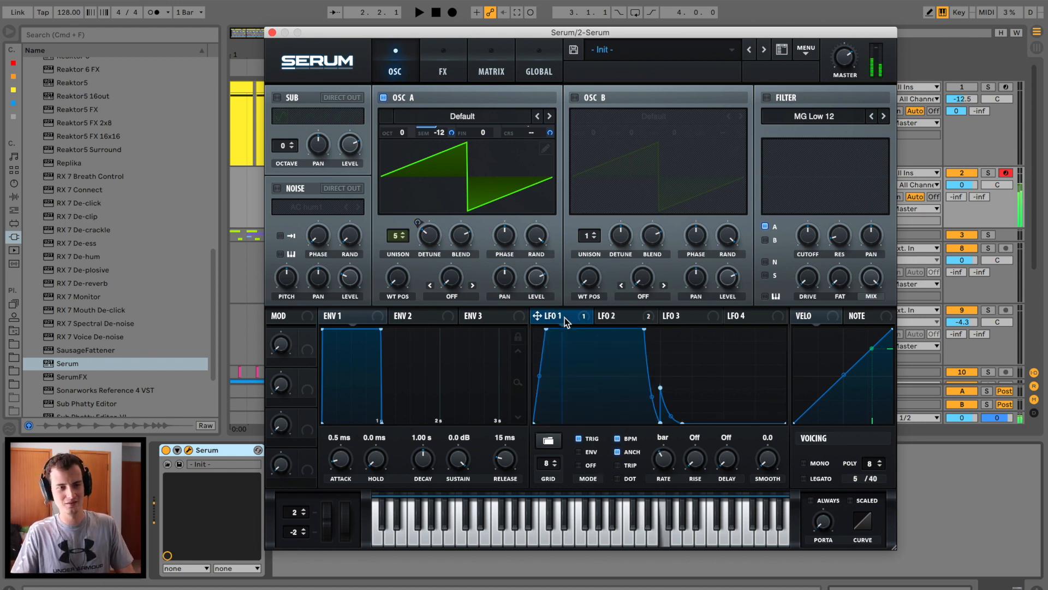
{"action": "left_click", "coordinate": [608, 315]}
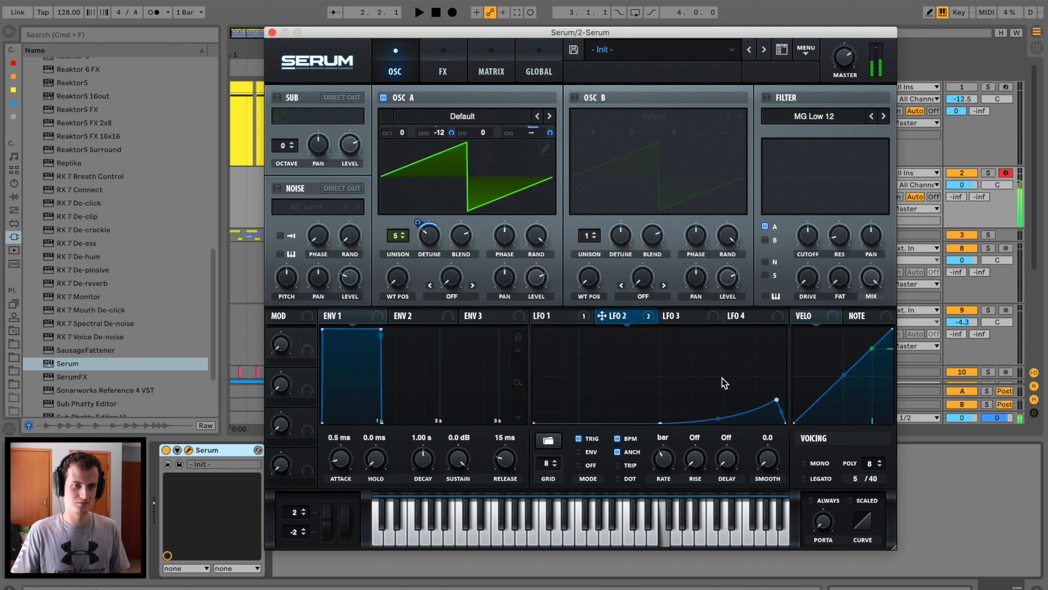
{"action": "left_click_drag", "start_coordinate": [776, 398], "coordinate": [775, 419]}
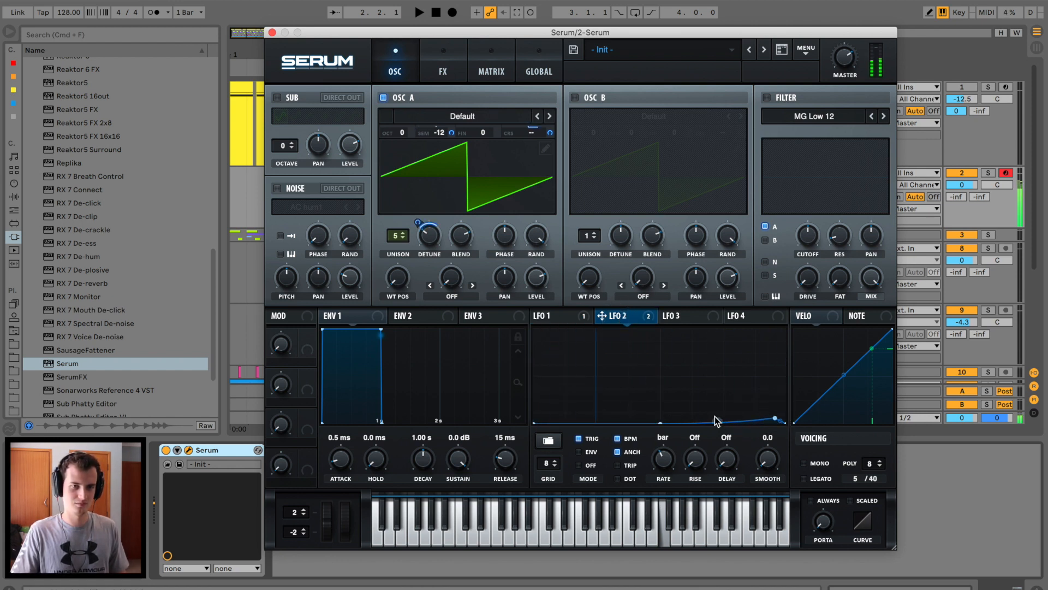
{"action": "double_click", "coordinate": [714, 420]}
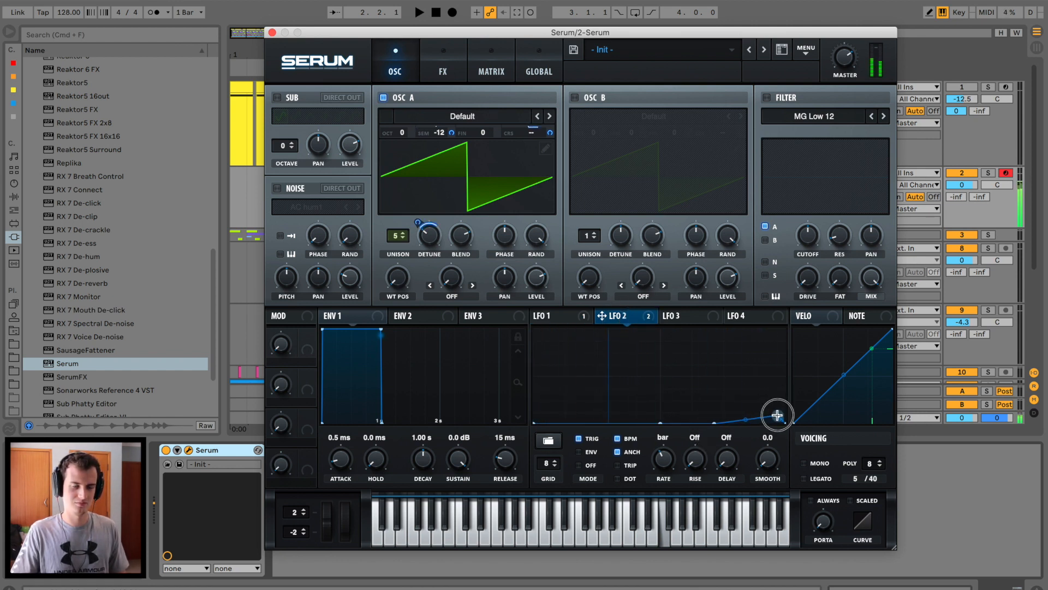
{"action": "mouse_move", "coordinate": [777, 415]}
{"action": "left_mouse_down"}
{"action": "mouse_move", "coordinate": [779, 404]}
{"action": "mouse_move", "coordinate": [779, 425]}
{"action": "left_mouse_up"}
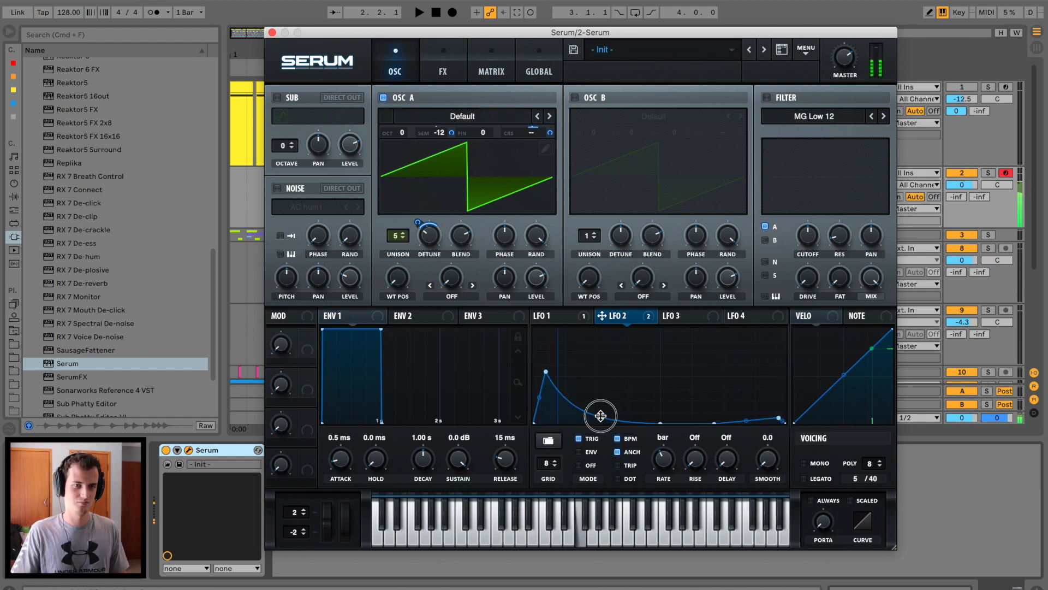
Steepen the falling curve after LFO 2's opening peak and lower that peak to roughly a third of the height
{"action": "left_click_drag", "start_coordinate": [601, 417], "coordinate": [603, 445]}
{"action": "left_click_drag", "start_coordinate": [545, 371], "coordinate": [543, 393]}
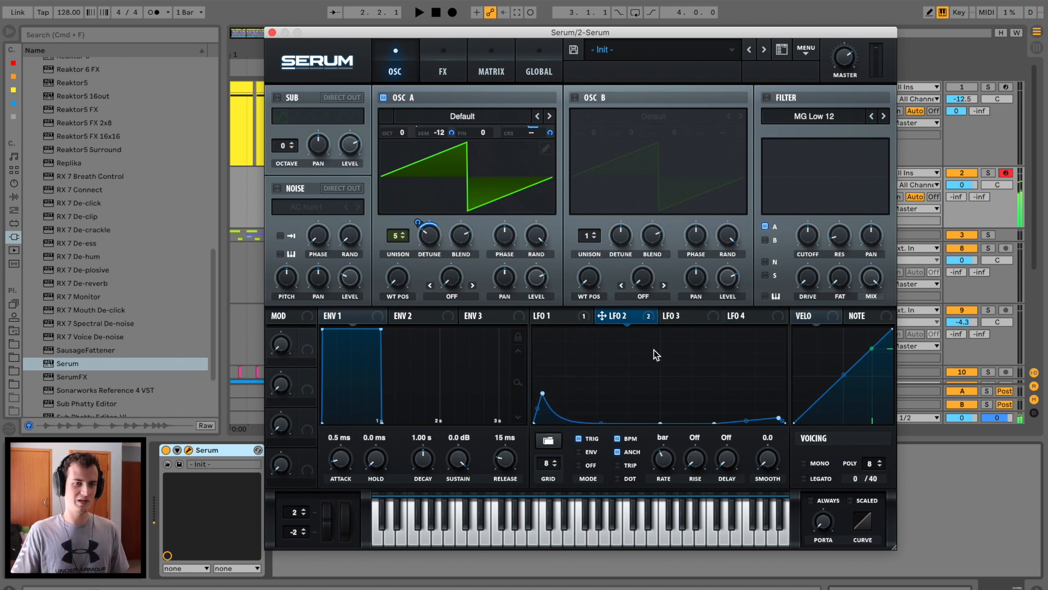
Remove the LFO 2 modulator from OSC A's detune
{"action": "left_click", "coordinate": [696, 317]}
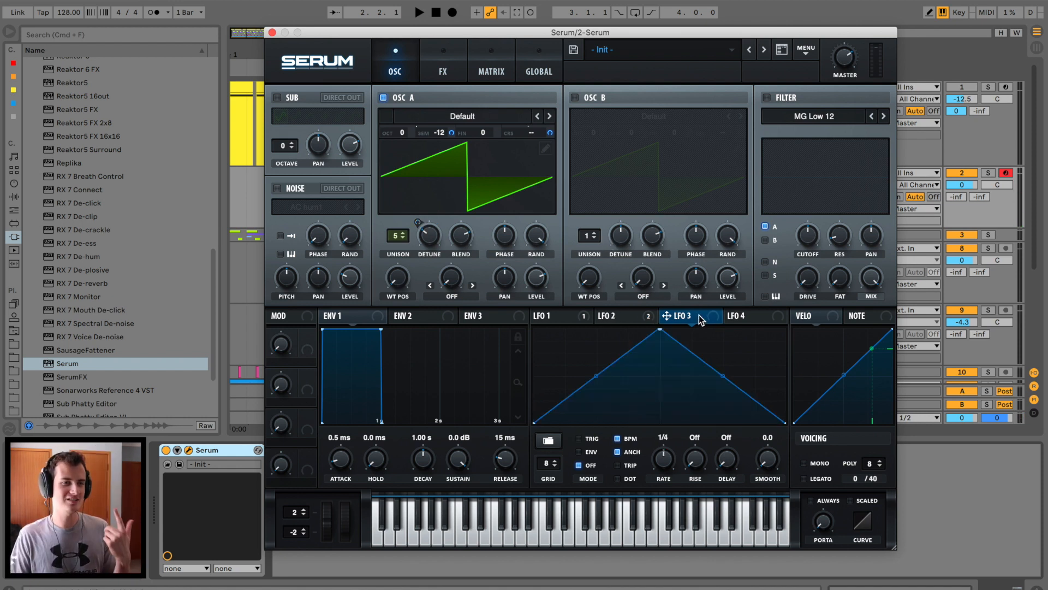
{"action": "left_click", "coordinate": [639, 316]}
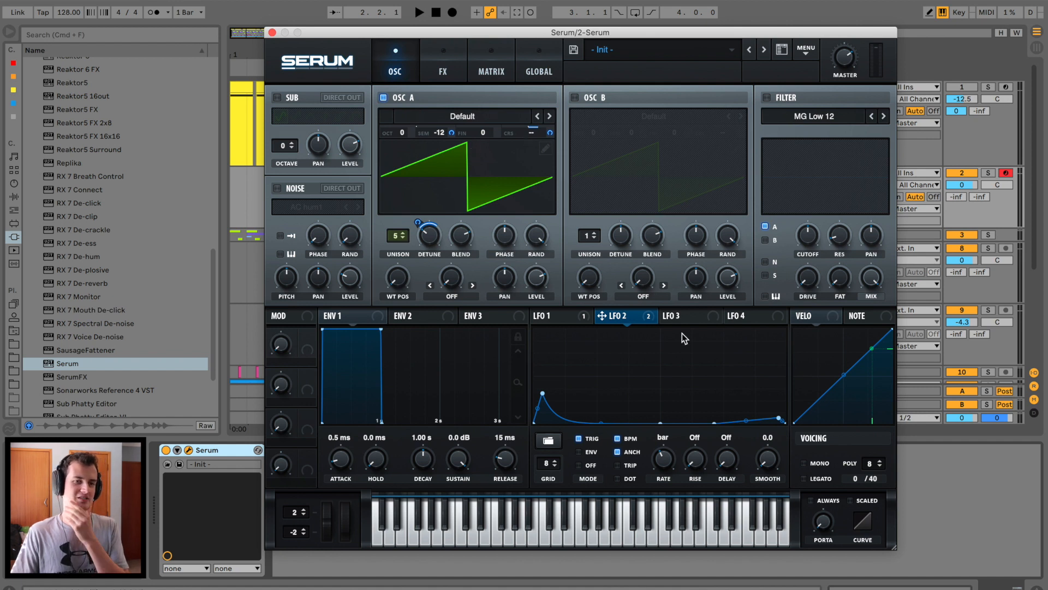
{"action": "right_click", "coordinate": [437, 228]}
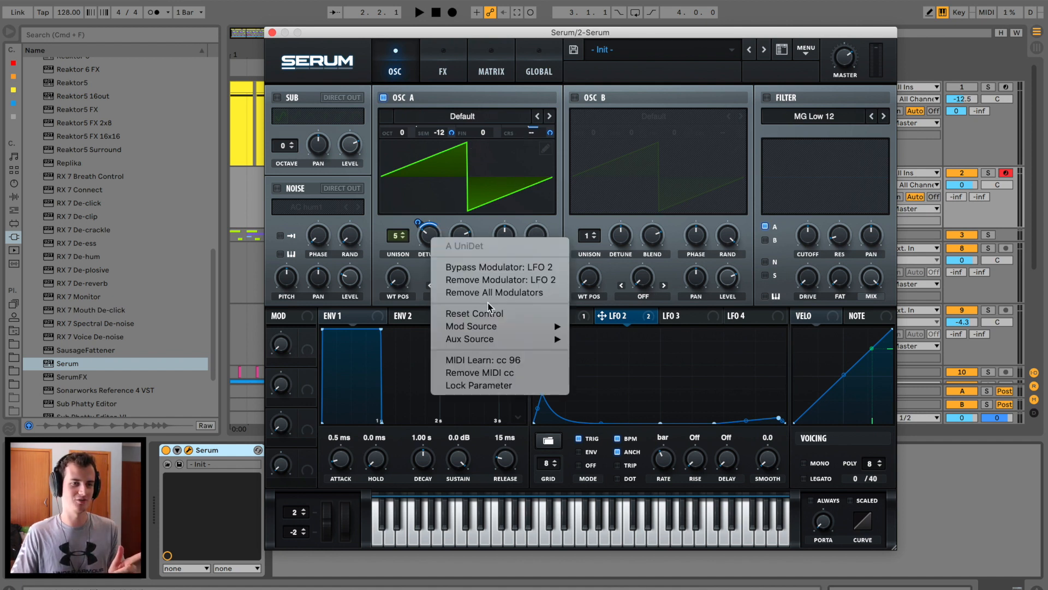
{"action": "left_click", "coordinate": [494, 290]}
Shape LFO 3 flat at zero with a low curved rise near the end, in TRIG mode at a one-bar rate
{"action": "left_click", "coordinate": [672, 315]}
{"action": "left_click_drag", "start_coordinate": [661, 330], "coordinate": [755, 414]}
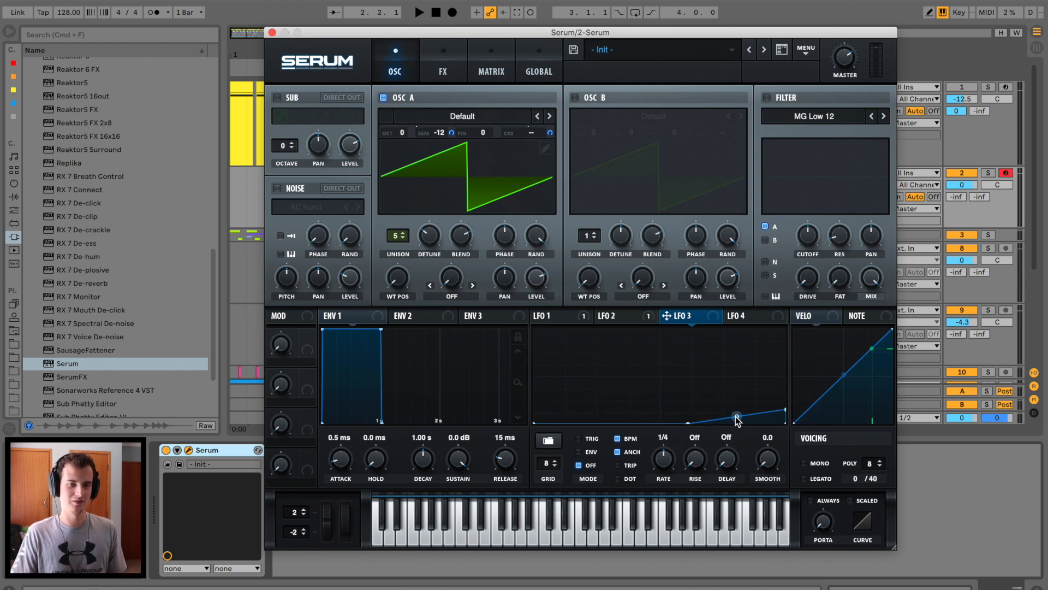
{"action": "left_click_drag", "start_coordinate": [664, 458], "coordinate": [665, 465]}
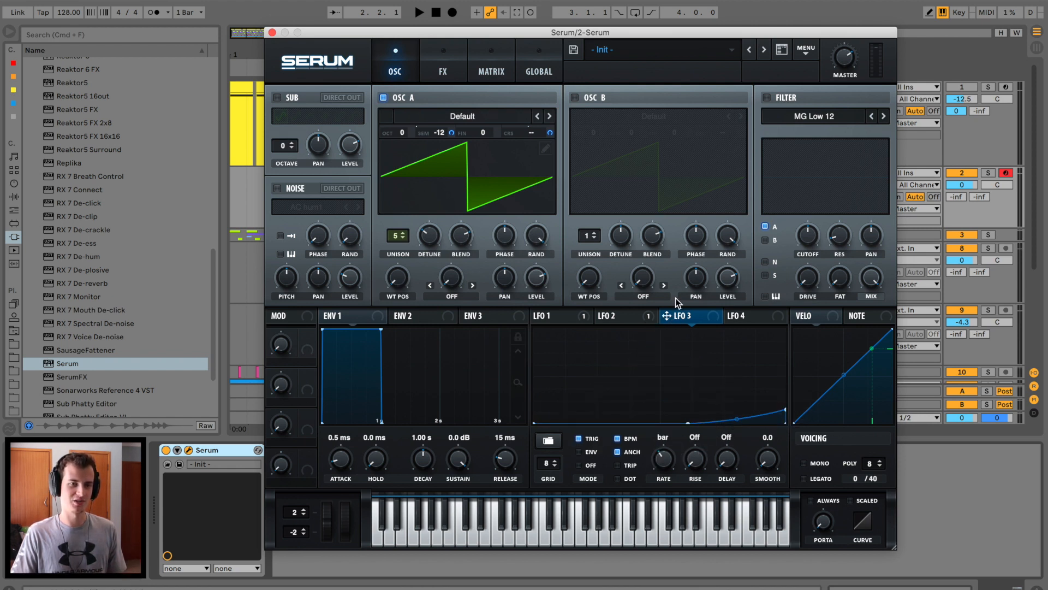
Assign LFO 3 to OSC A's detune and raise its end peak to about half height, falling back to zero
{"action": "left_click_drag", "start_coordinate": [667, 316], "coordinate": [422, 257]}
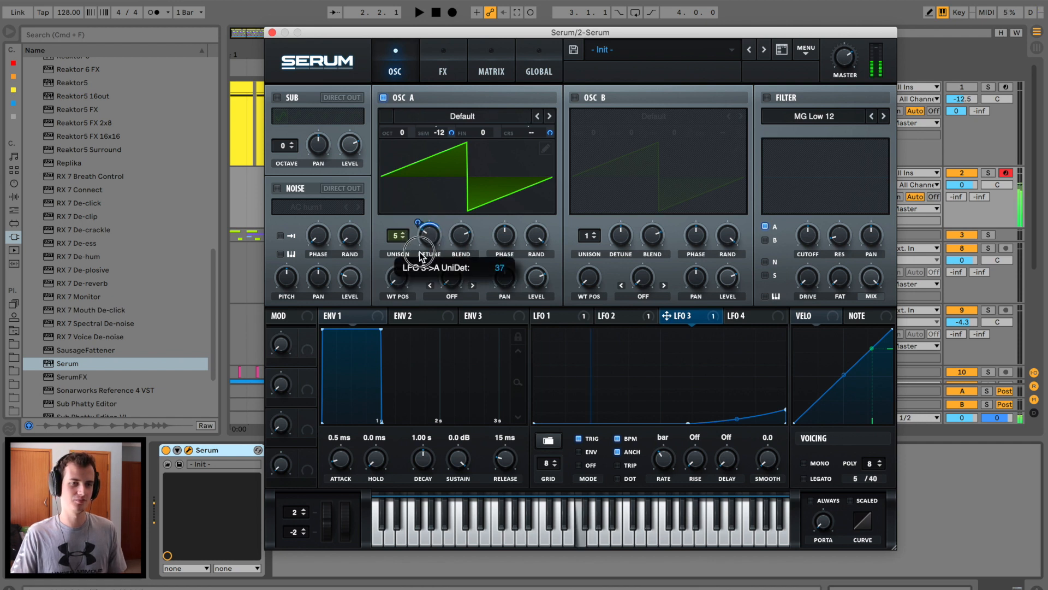
{"action": "left_click_drag", "start_coordinate": [786, 411], "coordinate": [765, 378]}
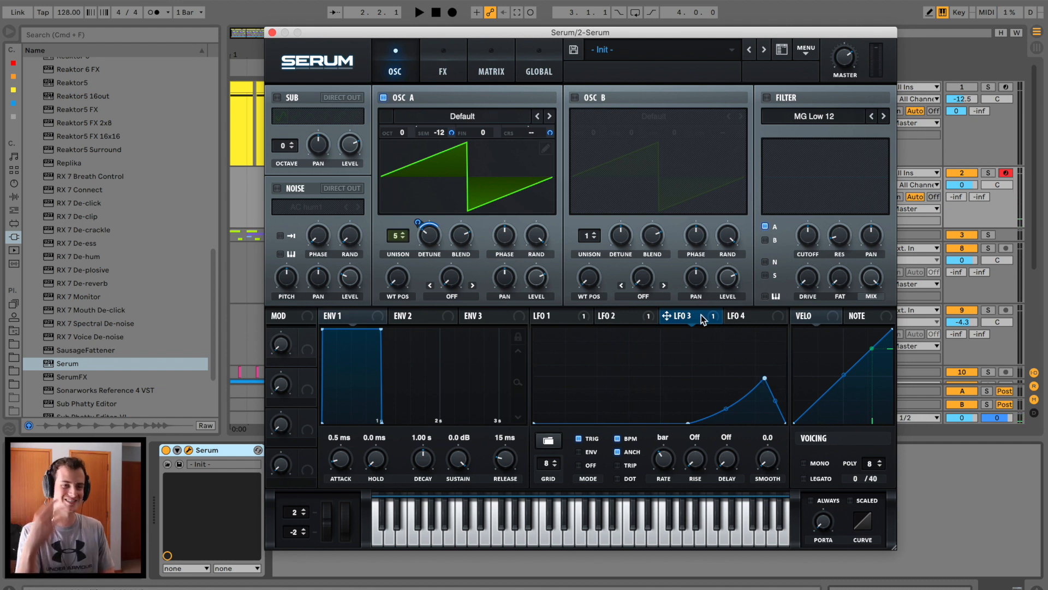
Enable Hyper/Dimension with Hyper unison at 7, a reduced Dimension size and Dimension mix at about 26%
{"action": "left_click", "coordinate": [443, 71]}
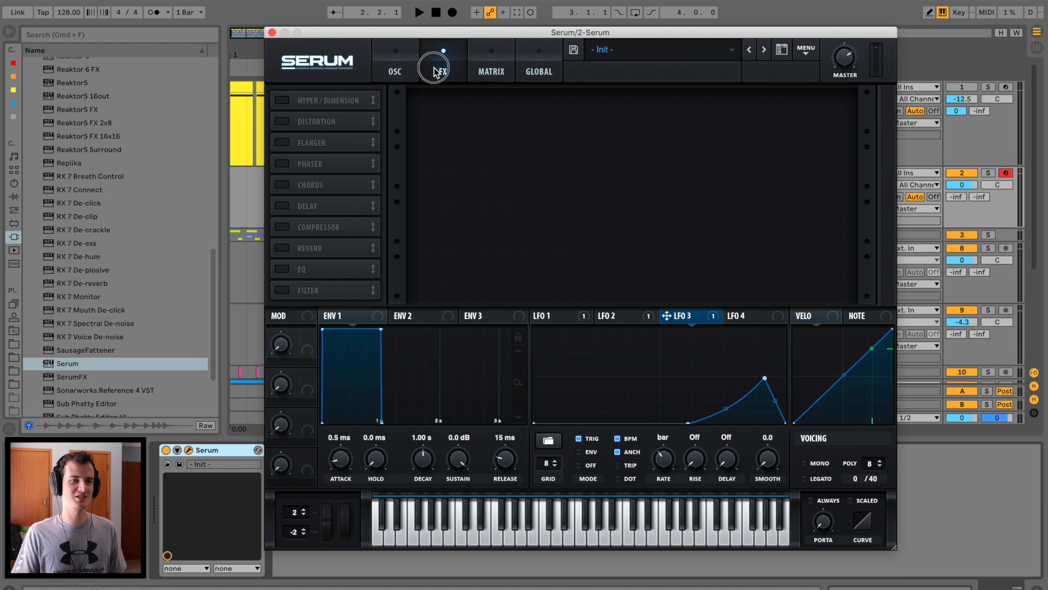
{"action": "left_click", "coordinate": [282, 100]}
{"action": "left_click_drag", "start_coordinate": [610, 109], "coordinate": [605, 36]}
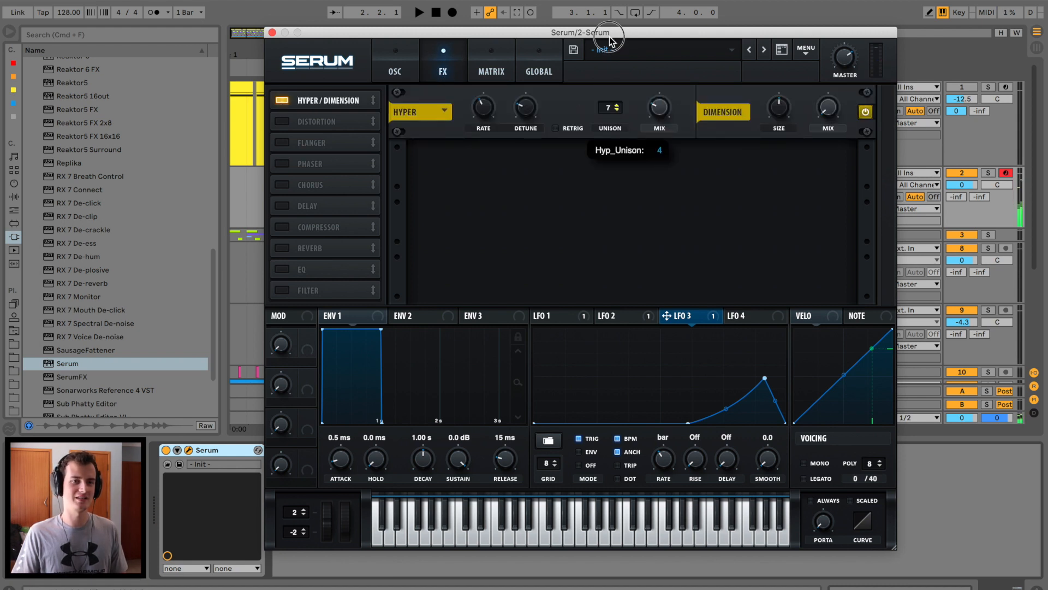
{"action": "left_click_drag", "start_coordinate": [779, 112], "coordinate": [776, 138]}
{"action": "left_click_drag", "start_coordinate": [828, 108], "coordinate": [828, 71]}
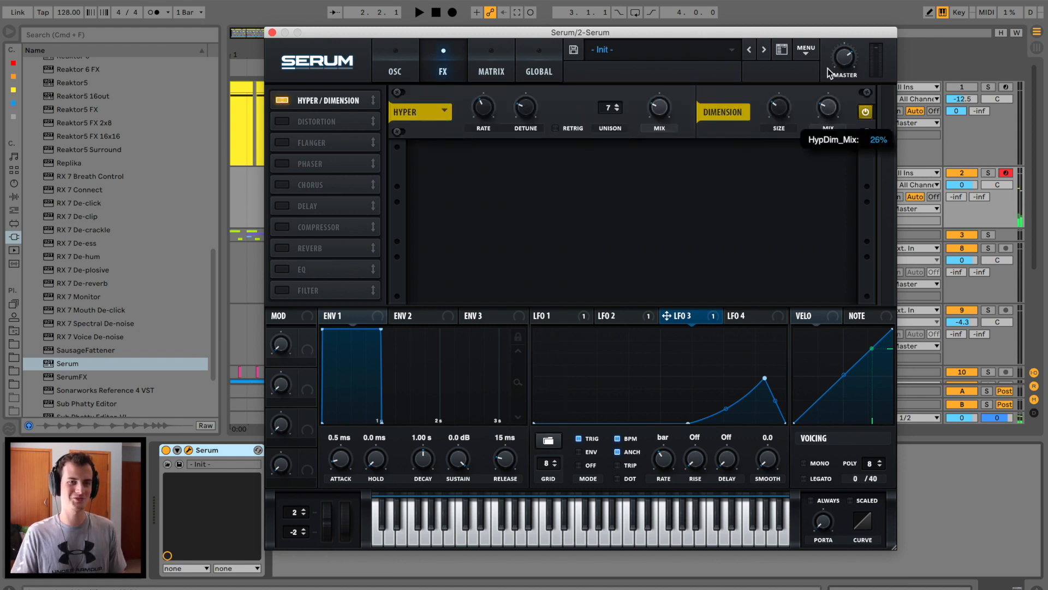
Raise the Hyper rate, set its detune to about 88% and its mix to maximum, and audition the sound
{"action": "left_click_drag", "start_coordinate": [494, 104], "coordinate": [495, 54]}
{"action": "left_click_drag", "start_coordinate": [533, 101], "coordinate": [538, 57]}
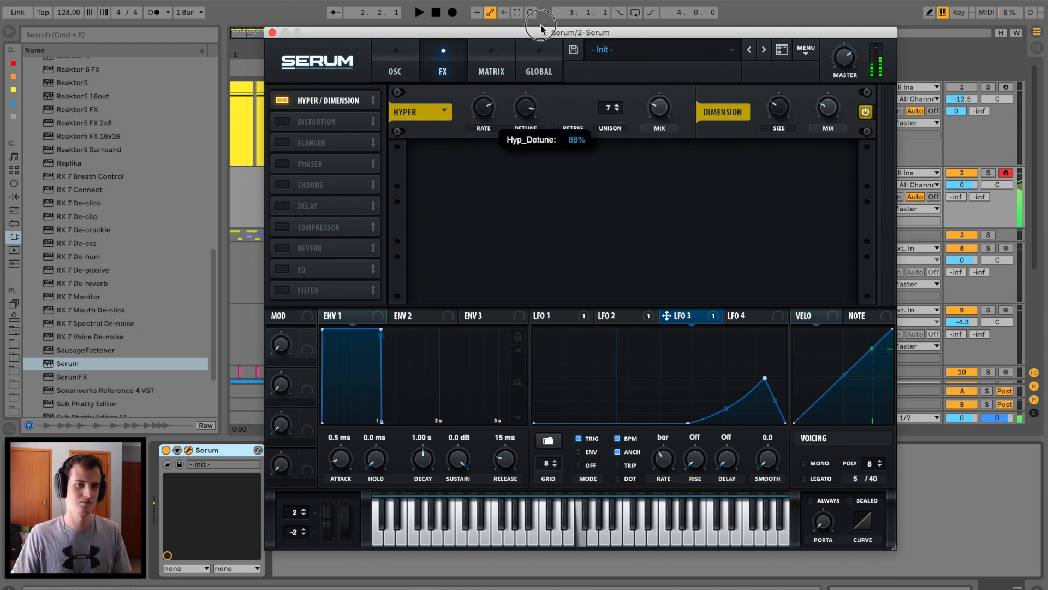
{"action": "left_click_drag", "start_coordinate": [664, 118], "coordinate": [680, 19]}
{"action": "key", "text": "f"}
{"action": "key", "text": "f"}
{"action": "key", "text": "f"}
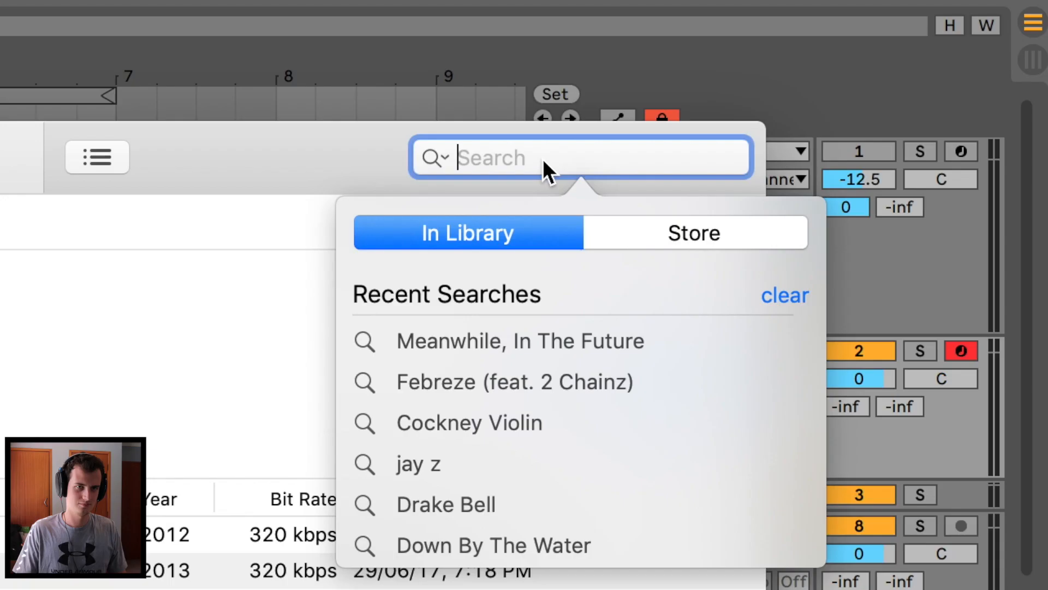
Search the iTunes library for "goin" and play Goin' In (Skrillex "Goin' Hard" Mix) as a reference
{"action": "type", "text": "skrillex"}
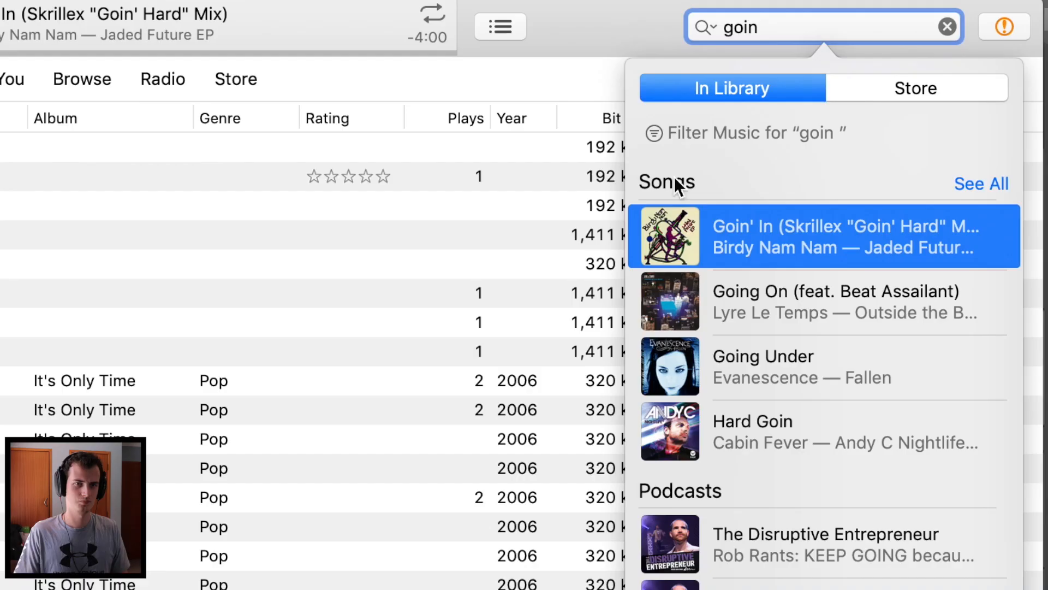
{"action": "mouse_move", "coordinate": [814, 231]}
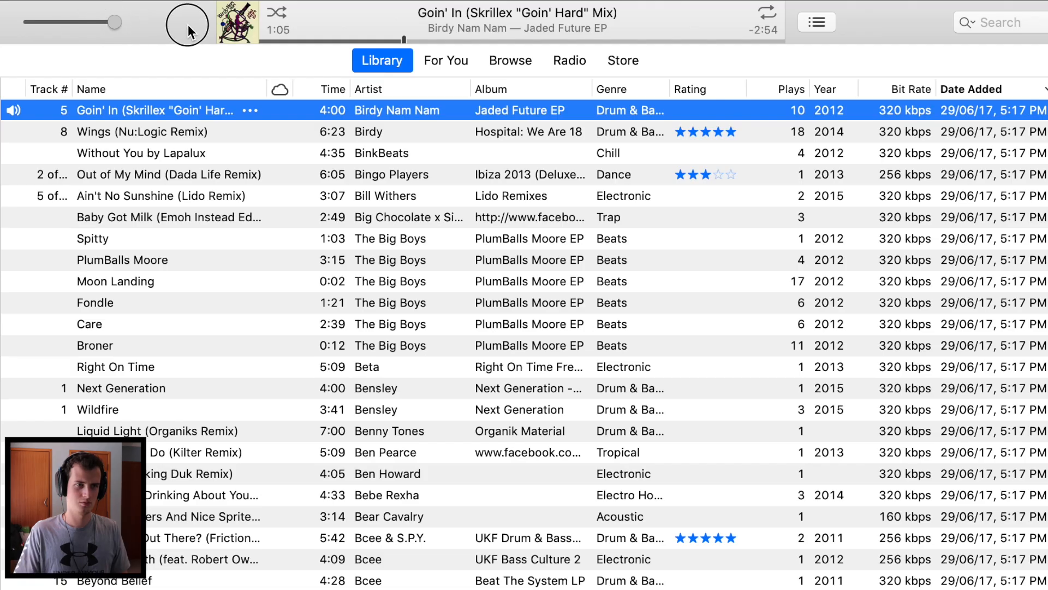
{"action": "scroll", "coordinate": [210, 127], "scroll_direction": "up", "scroll_amount": 10}
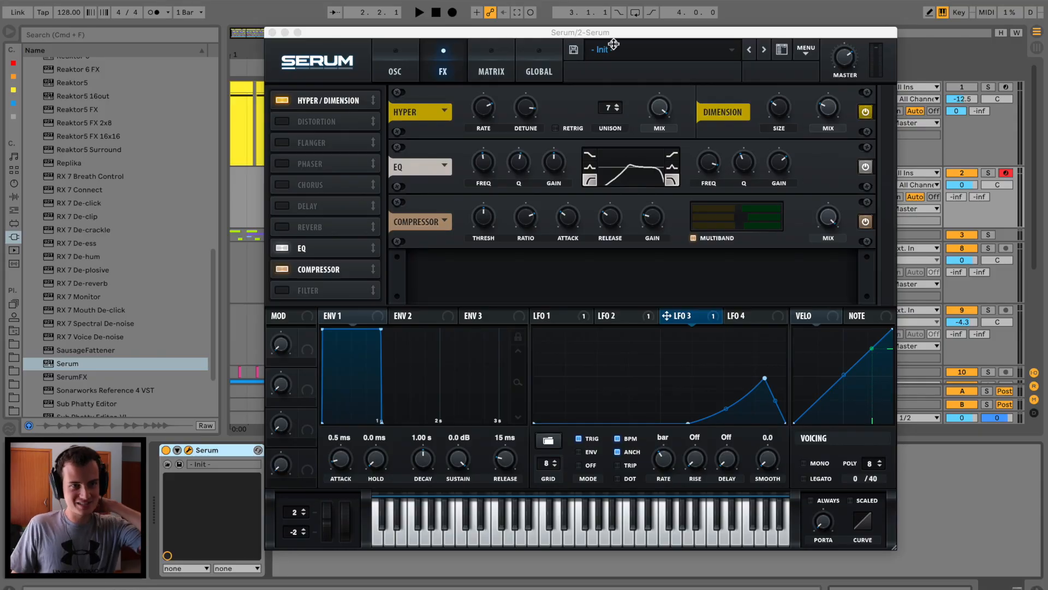
Save the Serum patch as a preset named "lol skrillex"
{"action": "left_click", "coordinate": [574, 51]}
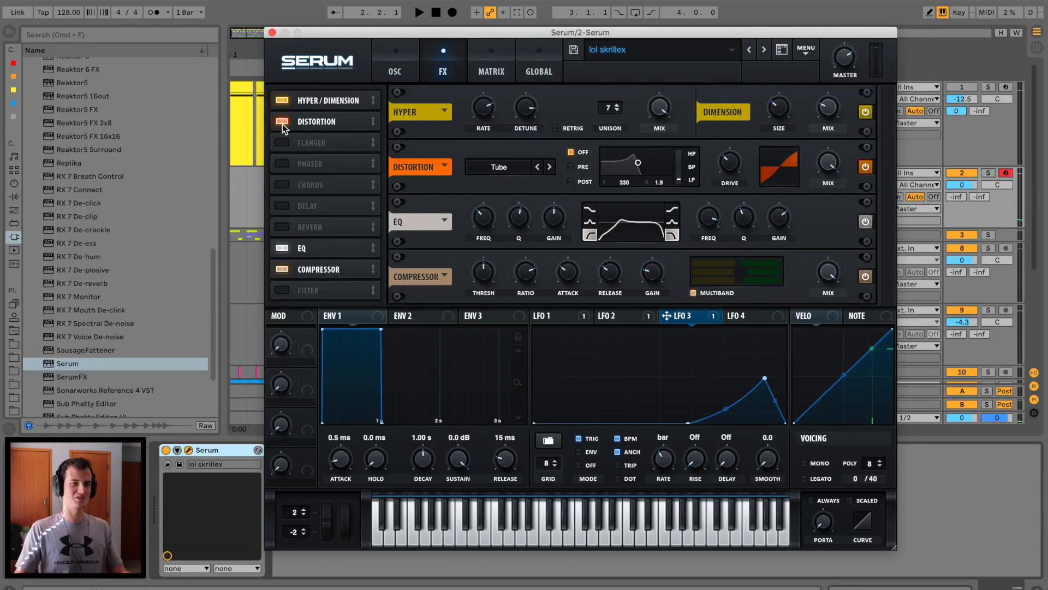
Turn off the EQ effect, keep Tube distortion on, and lower the master volume to about 48%
{"action": "left_click", "coordinate": [282, 122]}
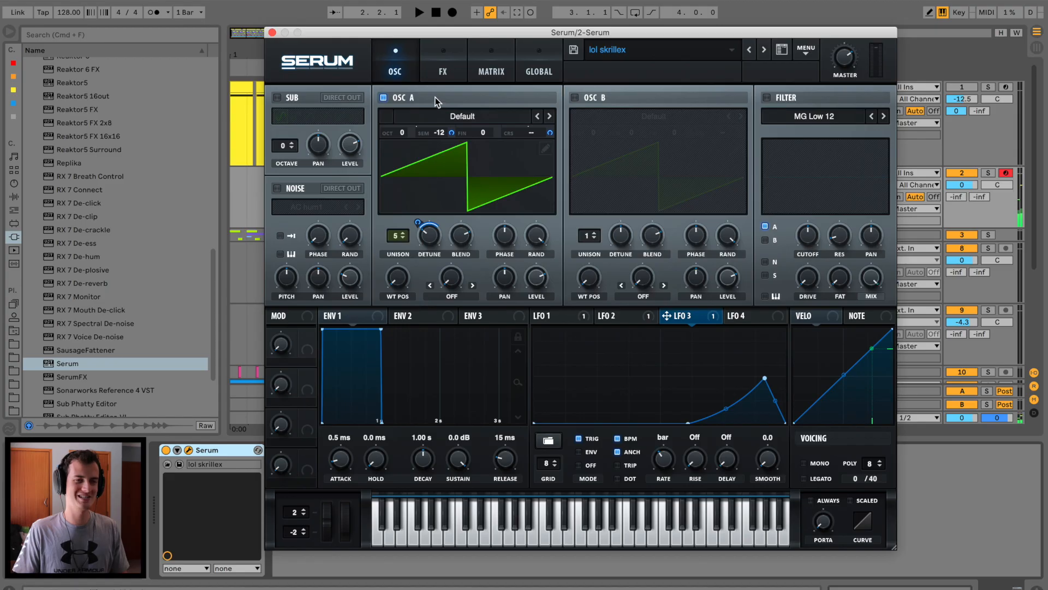
{"action": "left_click", "coordinate": [431, 55]}
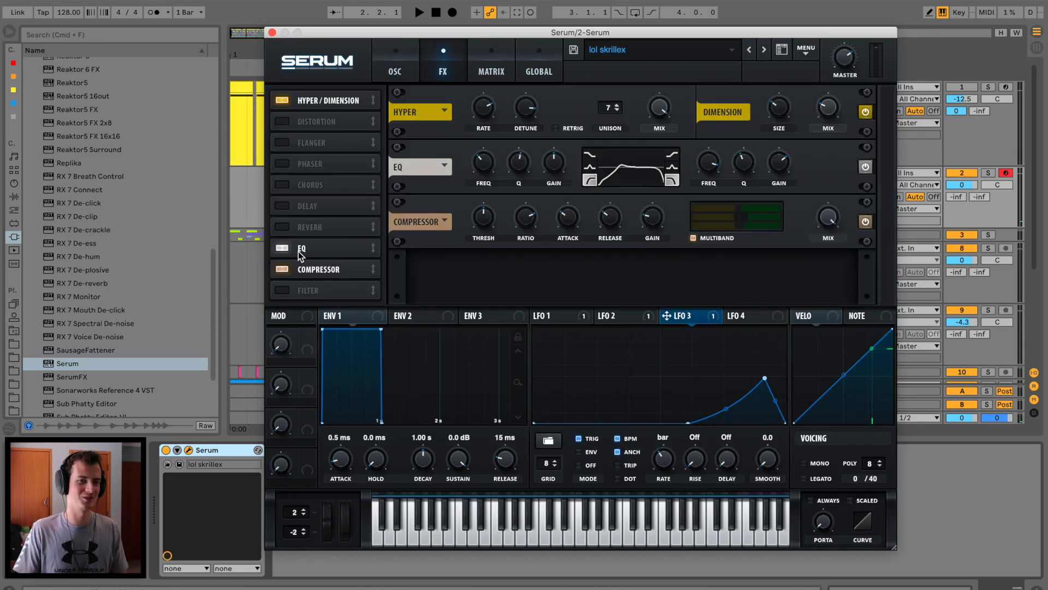
{"action": "left_click", "coordinate": [282, 248]}
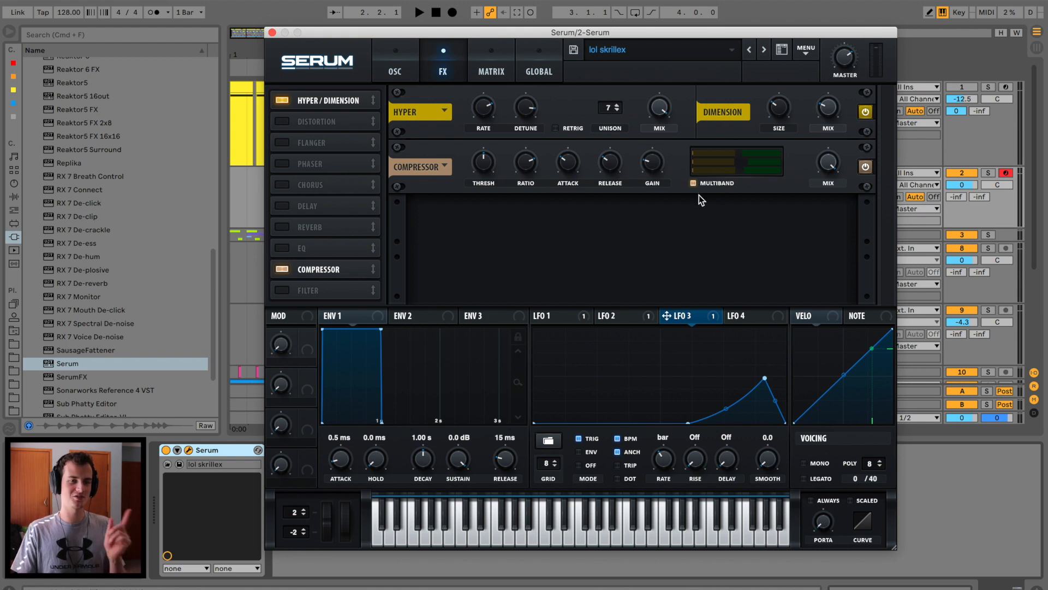
{"action": "left_click", "coordinate": [281, 122]}
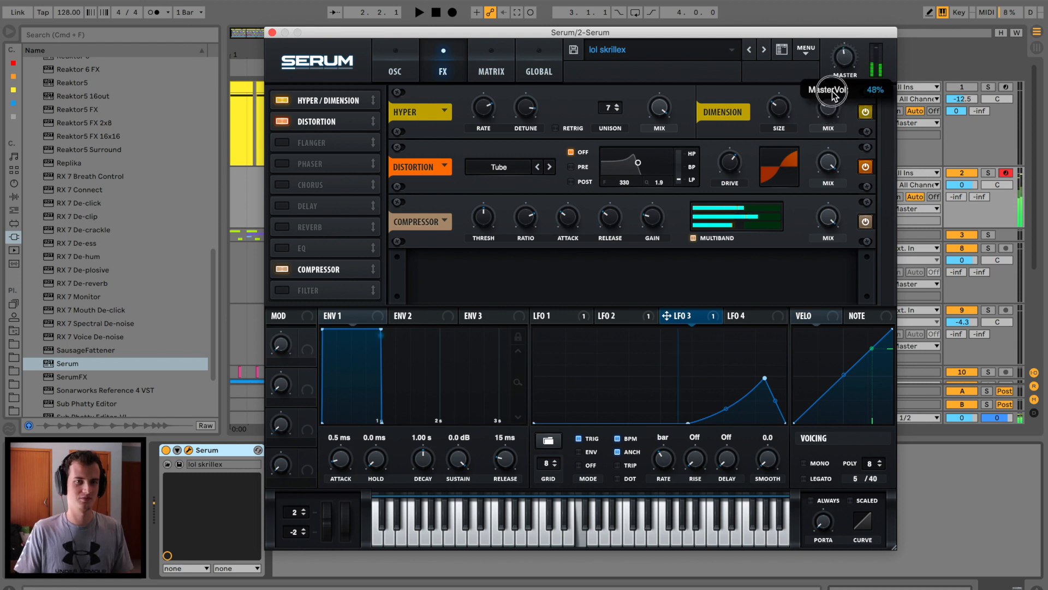
Add a Hall reverb after the compressor, with a shorter decay and the low cut at about 41%
{"action": "left_click", "coordinate": [288, 228]}
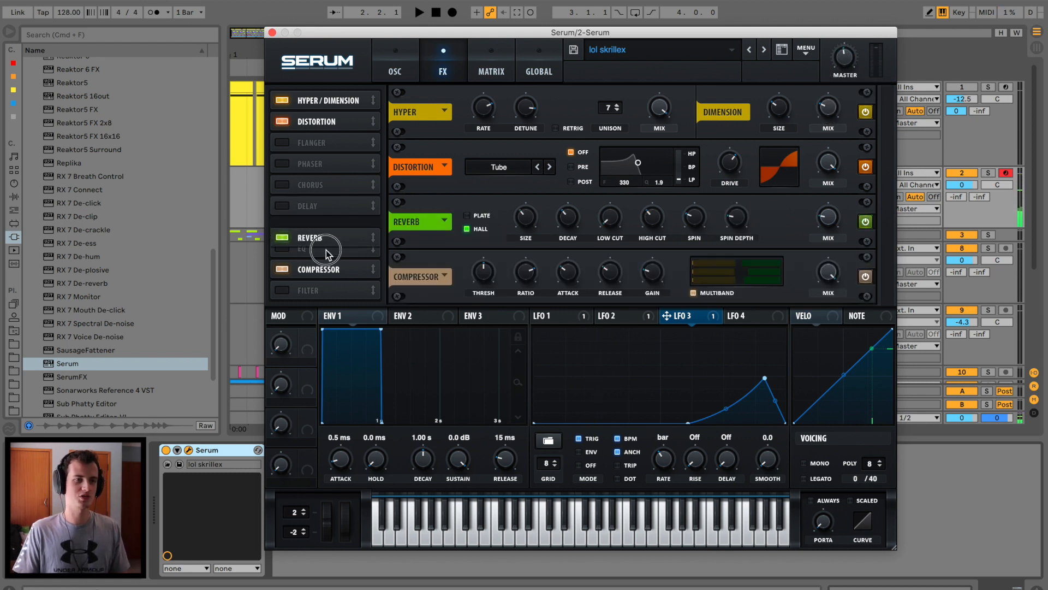
{"action": "left_click_drag", "start_coordinate": [322, 232], "coordinate": [335, 281]}
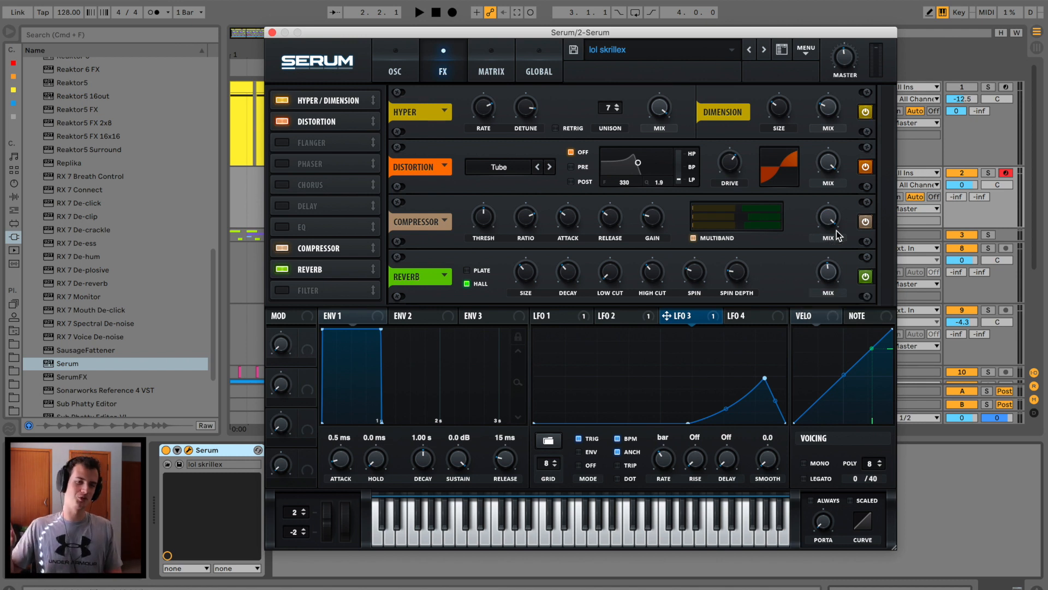
{"action": "left_click_drag", "start_coordinate": [568, 272], "coordinate": [616, 247]}
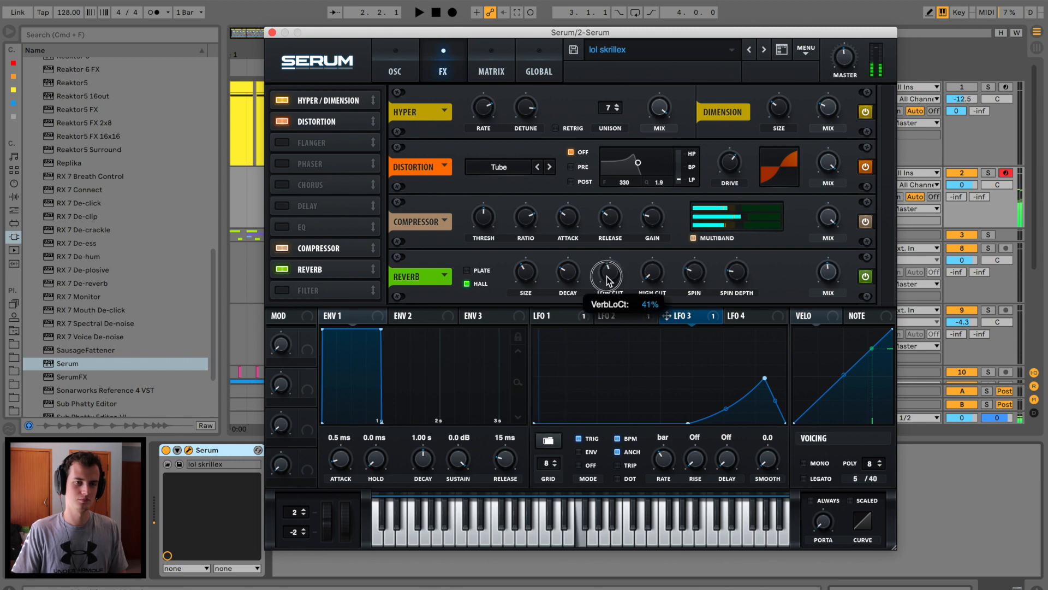
Close the Serum window and create an empty MIDI clip from bar 1 to bar 5 on the second Serum track
{"action": "left_click", "coordinate": [271, 33]}
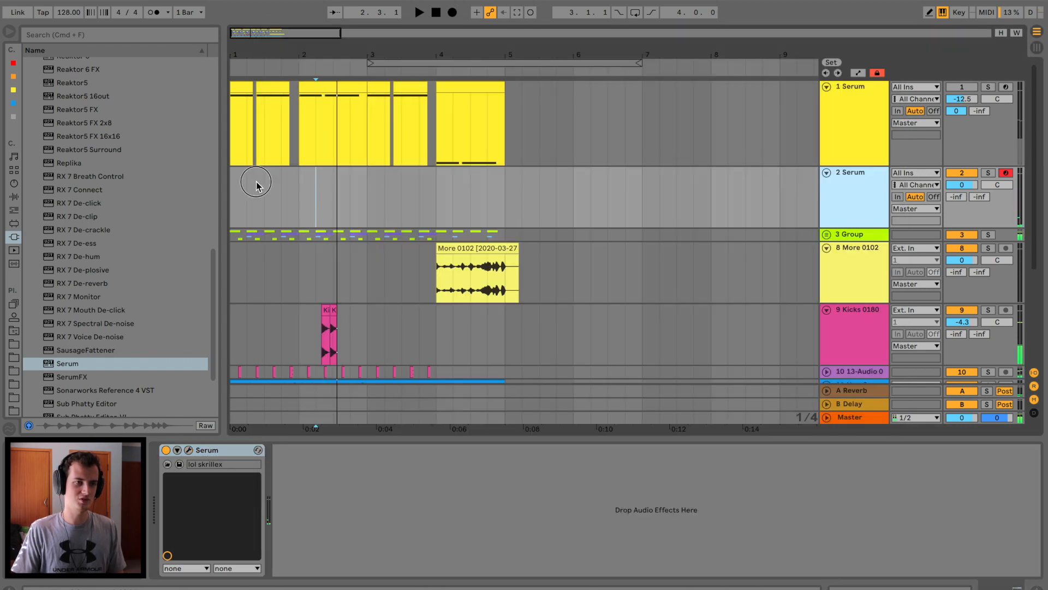
{"action": "left_click_drag", "start_coordinate": [504, 183], "coordinate": [0, 183]}
{"action": "key", "text": "super+shift+m"}
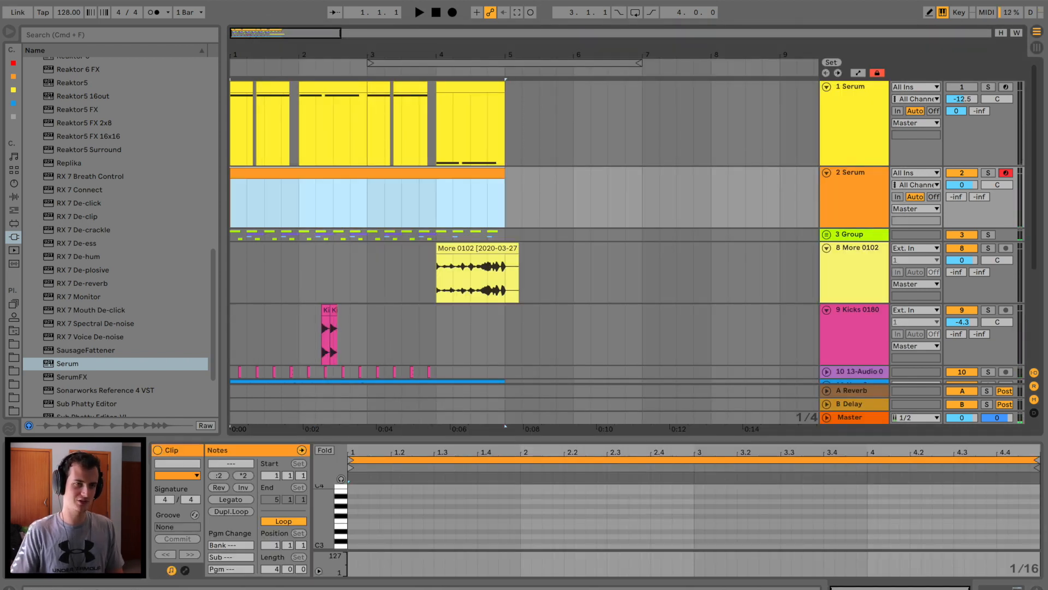
Copy all MIDI clips from the first Serum track onto the second Serum track at the same position
{"action": "left_click", "coordinate": [239, 87]}
{"action": "left_click", "coordinate": [478, 89], "text": "shift"}
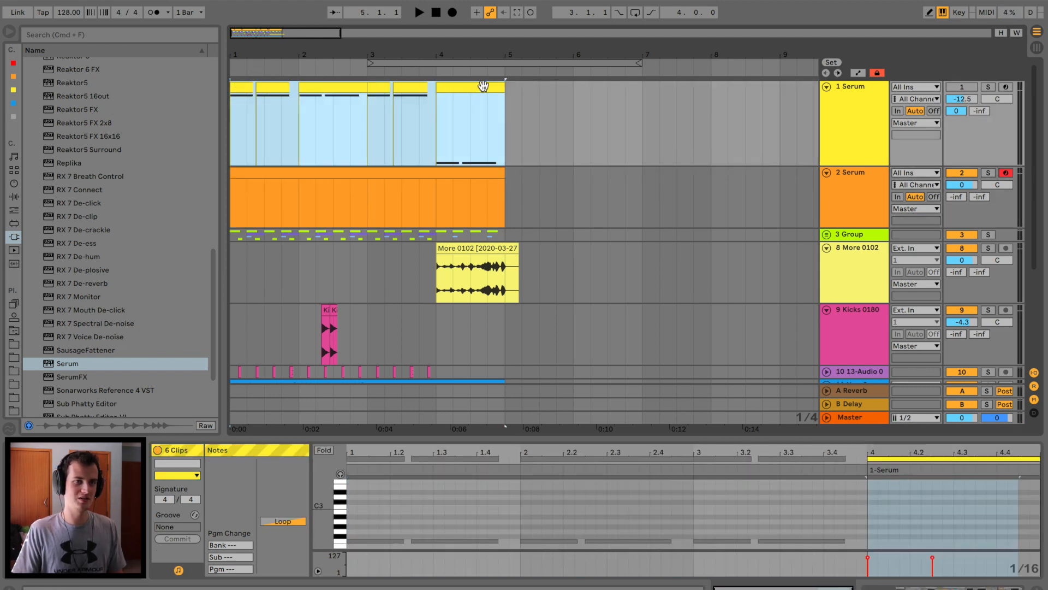
{"action": "left_click_drag", "start_coordinate": [483, 89], "coordinate": [486, 170]}
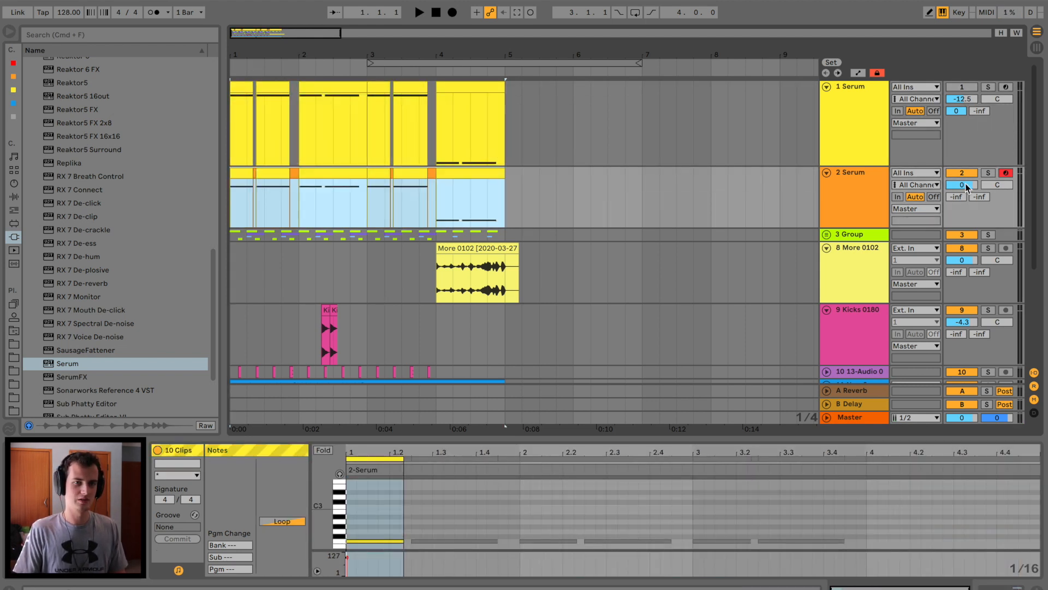
Solo the second Serum track, start playback and show its device chain
{"action": "left_click", "coordinate": [988, 173]}
{"action": "key", "text": "space"}
{"action": "left_click", "coordinate": [868, 184]}
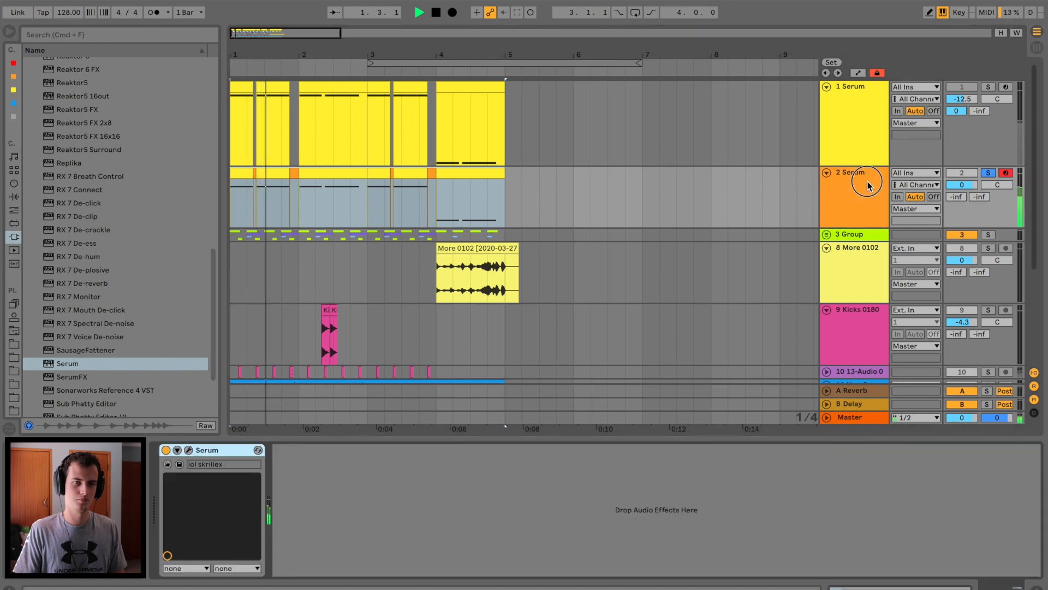
Stop playback and copy the sidechain Compressor from the end of the first Serum track's chain to the second Serum track
{"action": "left_click", "coordinate": [869, 137]}
{"action": "key", "text": "space"}
{"action": "scroll", "coordinate": [524, 493], "scroll_direction": "right", "scroll_amount": 15}
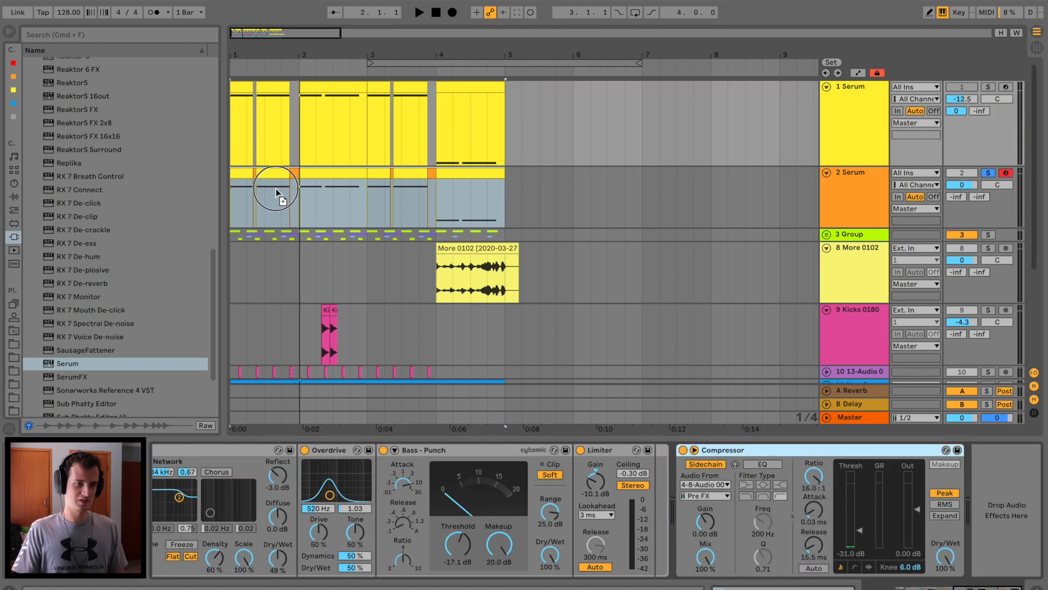
Consolidate all clips on the second Serum track into one clip spanning bars 1 to 5 and open its notes
{"action": "left_click", "coordinate": [242, 171]}
{"action": "left_click_drag", "start_coordinate": [242, 171], "coordinate": [493, 168]}
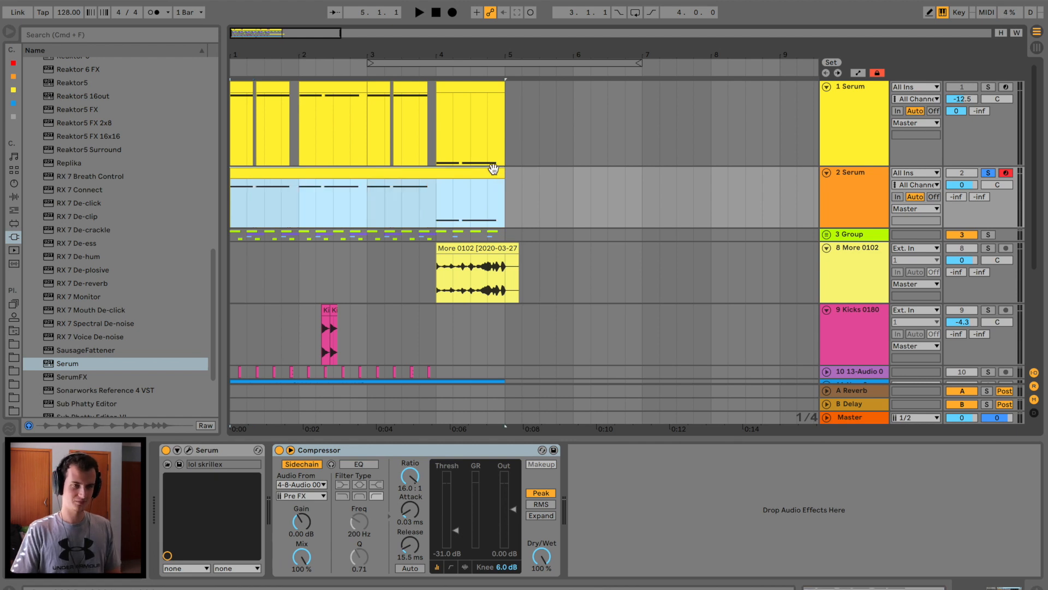
{"action": "double_click", "coordinate": [493, 168]}
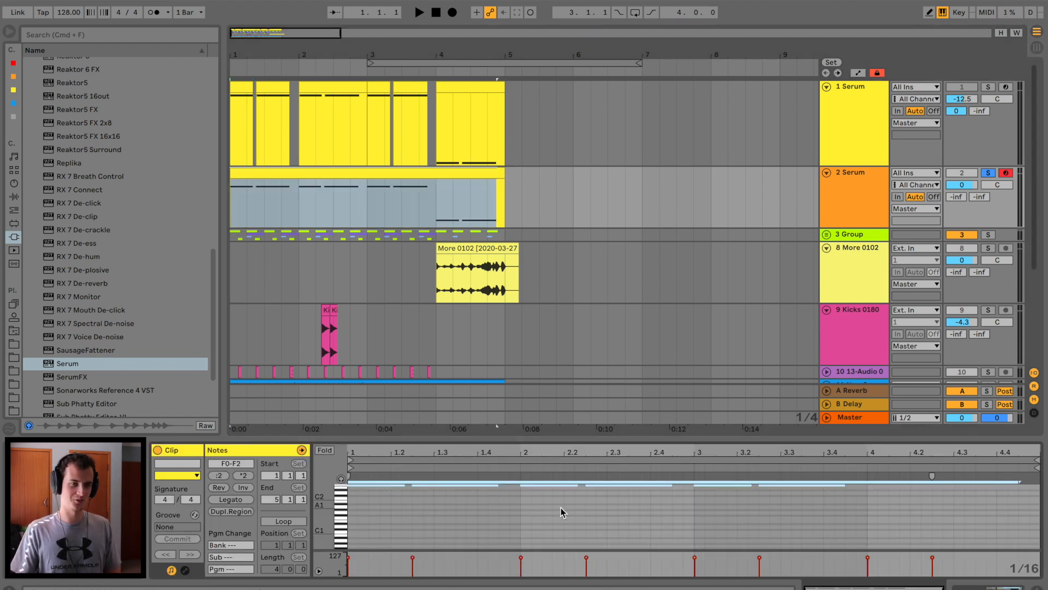
Transpose the consolidated clip's notes up two octaves to F2-F4 and play it back with the device chain shown
{"action": "key", "text": "space"}
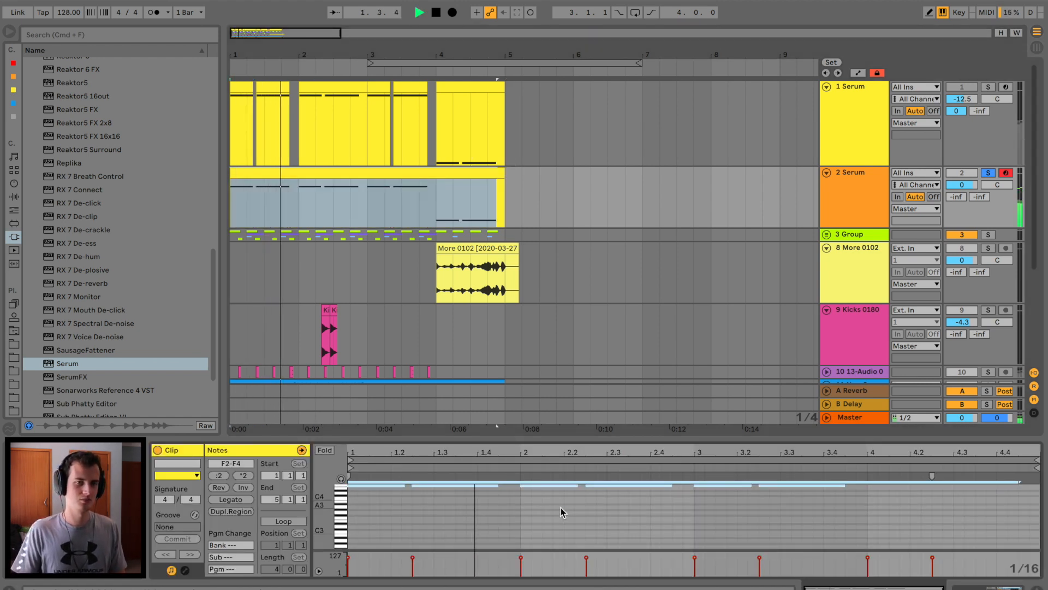
{"action": "left_click", "coordinate": [846, 196]}
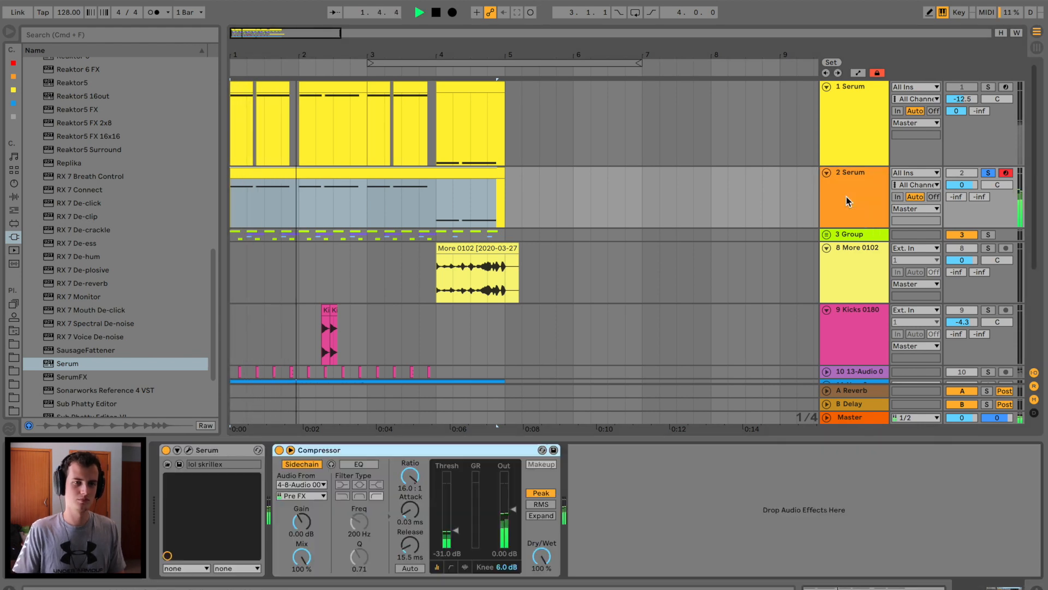
{"action": "key", "text": "space"}
Open the second track's Serum, set the delay filter to about 603 Hz with Q 1.9, and unsync the delay times to 36.62 left and 50.25 right
{"action": "left_click", "coordinate": [188, 449]}
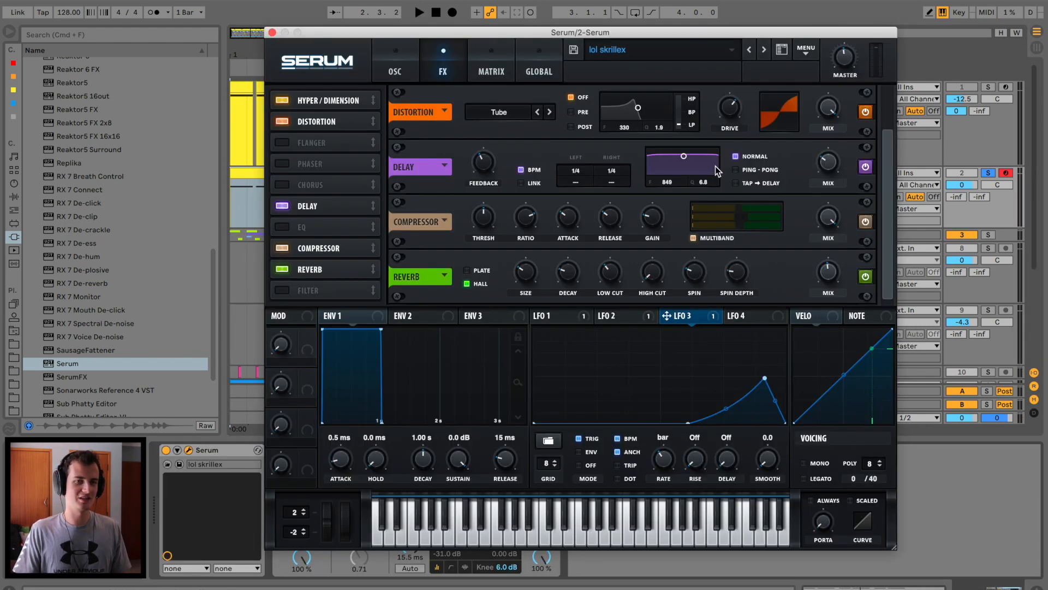
{"action": "mouse_move", "coordinate": [684, 156]}
{"action": "left_mouse_down"}
{"action": "mouse_move", "coordinate": [689, 174]}
{"action": "mouse_move", "coordinate": [680, 170]}
{"action": "left_mouse_up"}
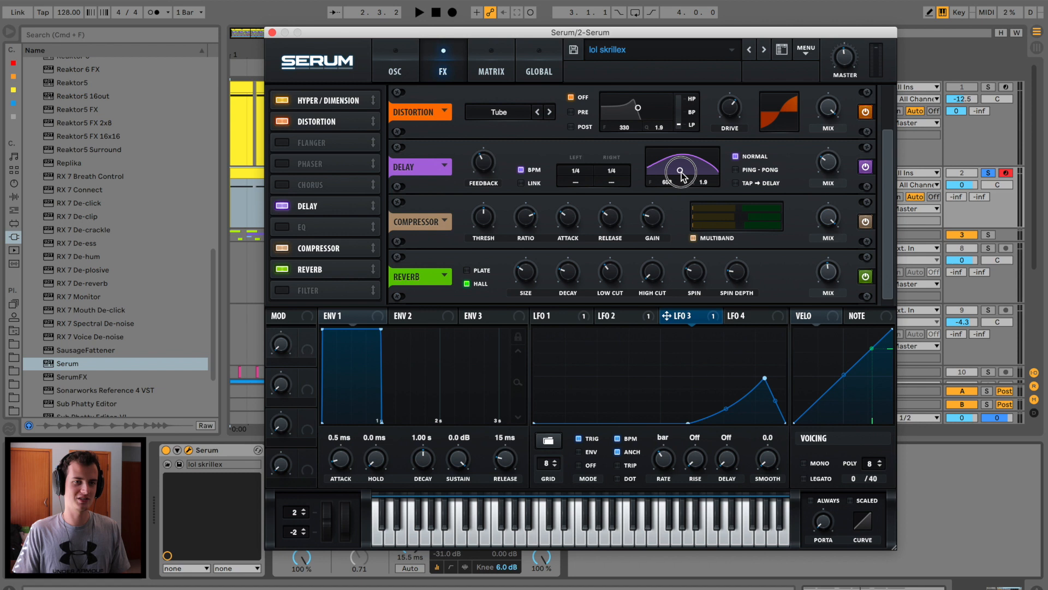
{"action": "left_click", "coordinate": [524, 169]}
{"action": "left_click_drag", "start_coordinate": [573, 171], "coordinate": [604, 189]}
{"action": "left_click_drag", "start_coordinate": [605, 189], "coordinate": [604, 190]}
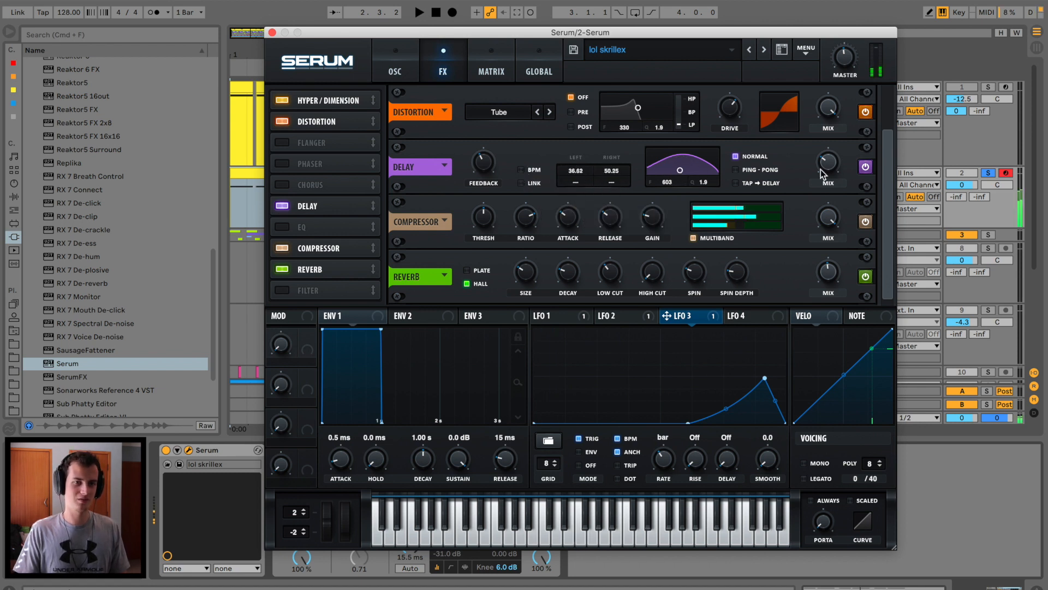
Set Serum's right delay time to 43.11, enable Chorus, adjust the chorus and delay mixes by ear, and close the plugin window
{"action": "left_click_drag", "start_coordinate": [825, 169], "coordinate": [836, 94]}
{"action": "left_click_drag", "start_coordinate": [611, 170], "coordinate": [614, 178]}
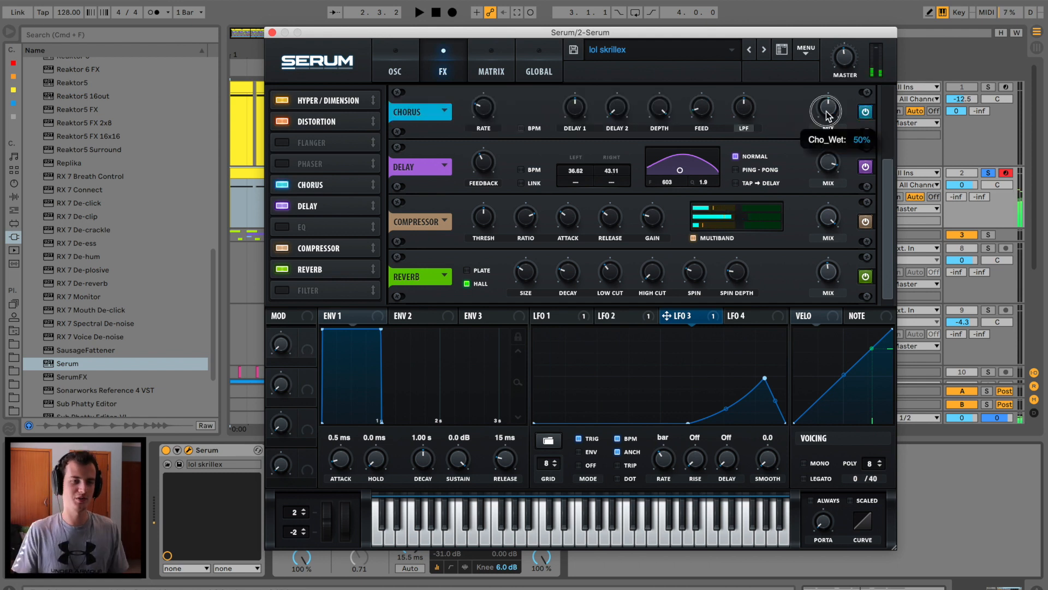
{"action": "left_click_drag", "start_coordinate": [827, 111], "coordinate": [824, 246]}
{"action": "key", "text": "space"}
{"action": "key", "text": "space"}
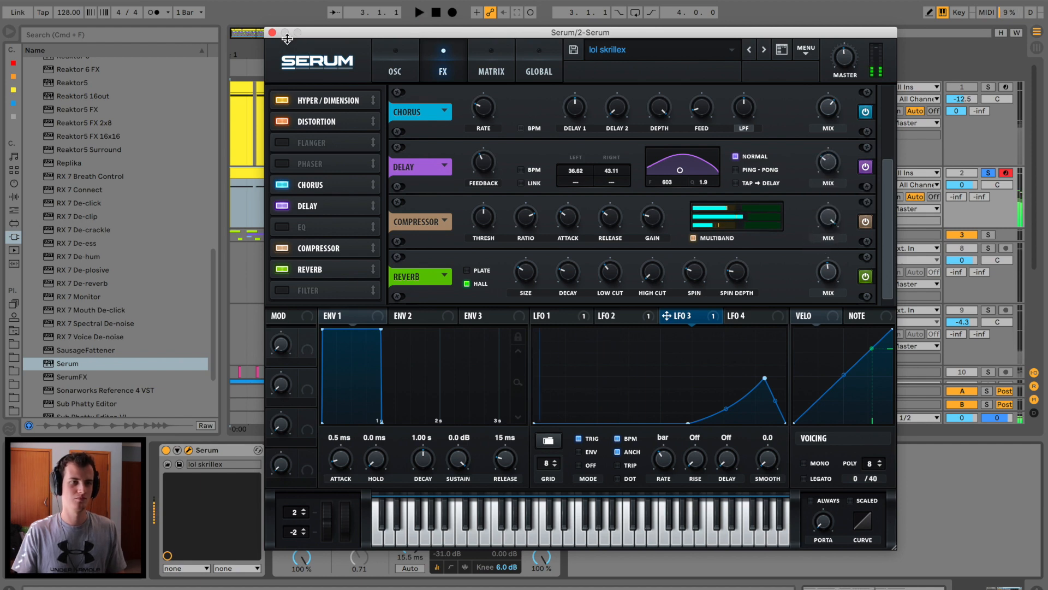
{"action": "left_click", "coordinate": [273, 32]}
Insert the Siren Chain audio effect rack between Serum and the Compressor on the second Serum track, and set its Chorus dry/wet to 50%
{"action": "left_click", "coordinate": [850, 187]}
{"action": "left_click", "coordinate": [12, 197]}
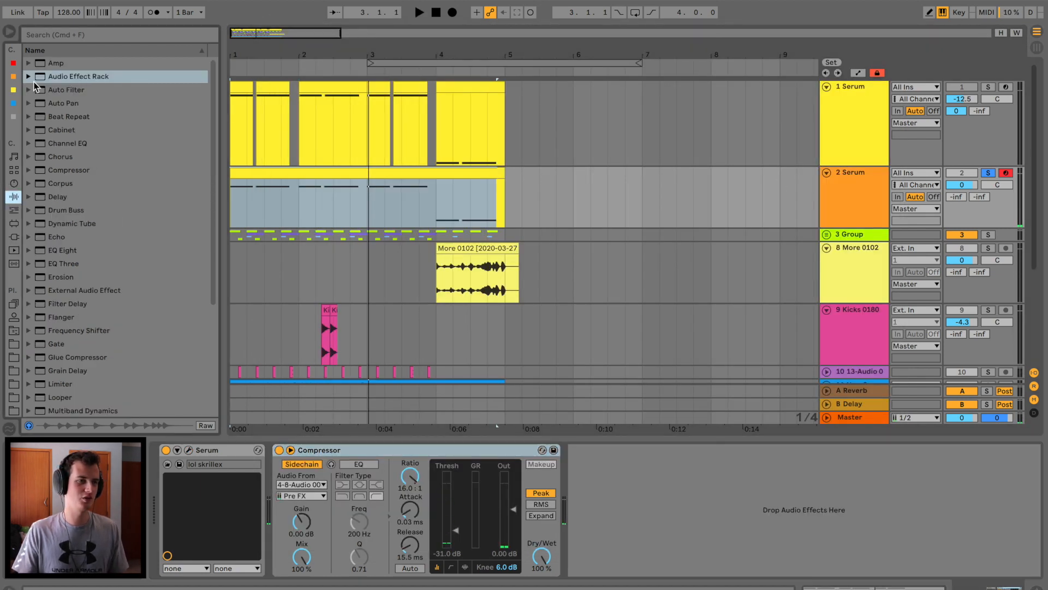
{"action": "left_click", "coordinate": [29, 77]}
{"action": "scroll", "coordinate": [131, 402], "scroll_direction": "down", "scroll_amount": 8}
{"action": "left_click_drag", "start_coordinate": [112, 202], "coordinate": [273, 458]}
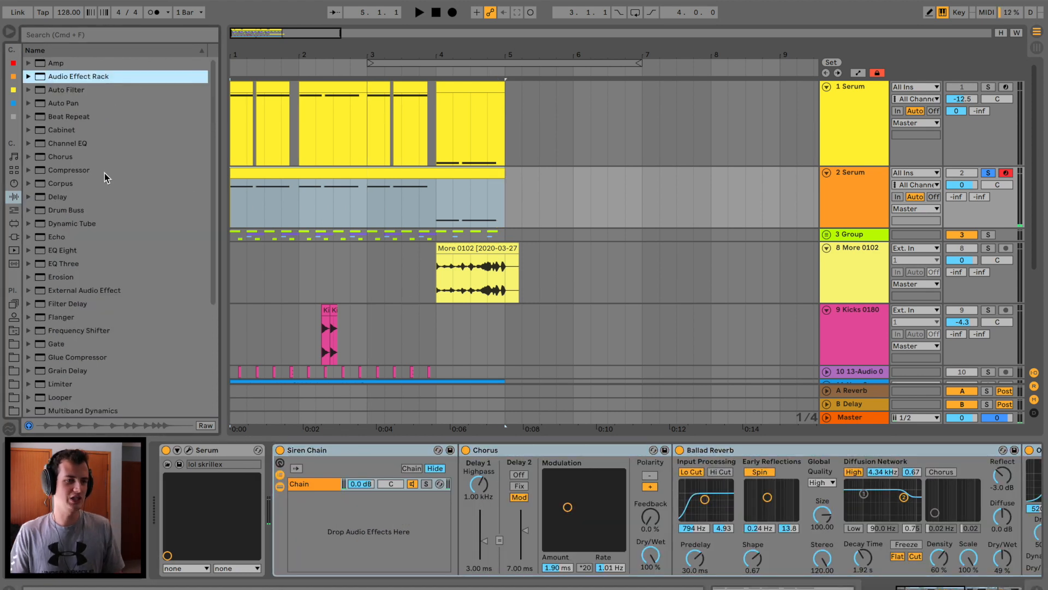
{"action": "left_click_drag", "start_coordinate": [59, 157], "coordinate": [592, 455]}
{"action": "scroll", "coordinate": [593, 457], "scroll_direction": "right", "scroll_amount": 5}
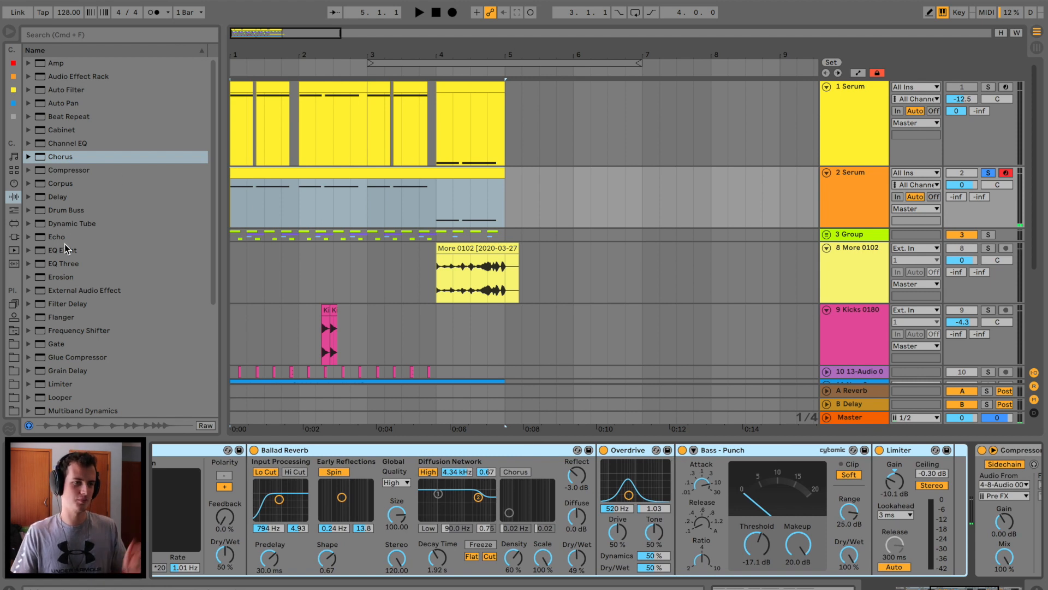
Set the rack's Overdrive filter to about 1.11 kHz with a bandwidth of 0.68 and lower its dry/wet while auditioning the track
{"action": "scroll", "coordinate": [75, 322], "scroll_direction": "down", "scroll_amount": 4}
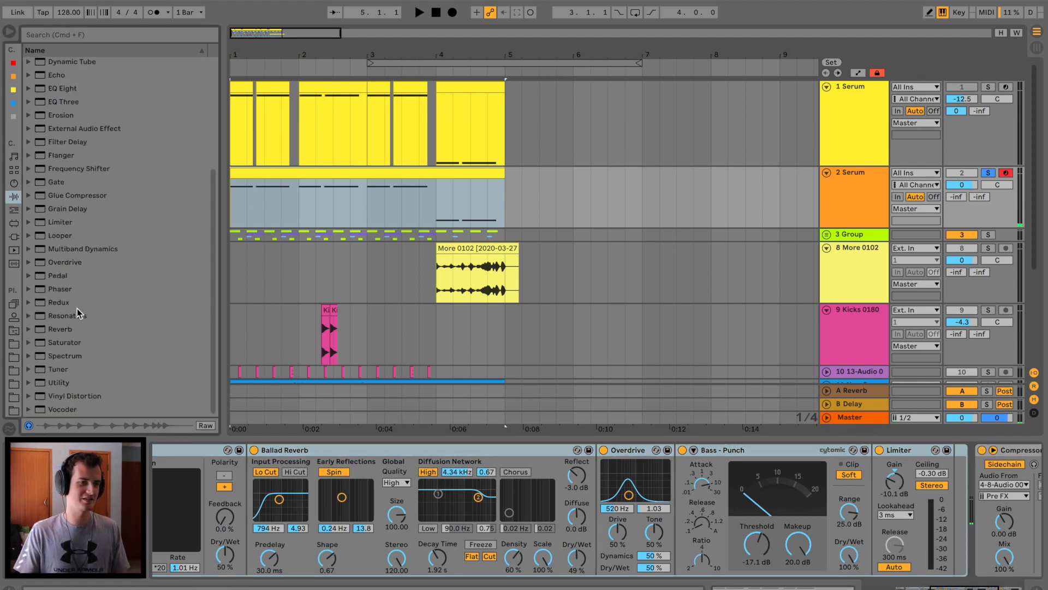
{"action": "left_click", "coordinate": [54, 262]}
{"action": "left_click_drag", "start_coordinate": [629, 495], "coordinate": [634, 474]}
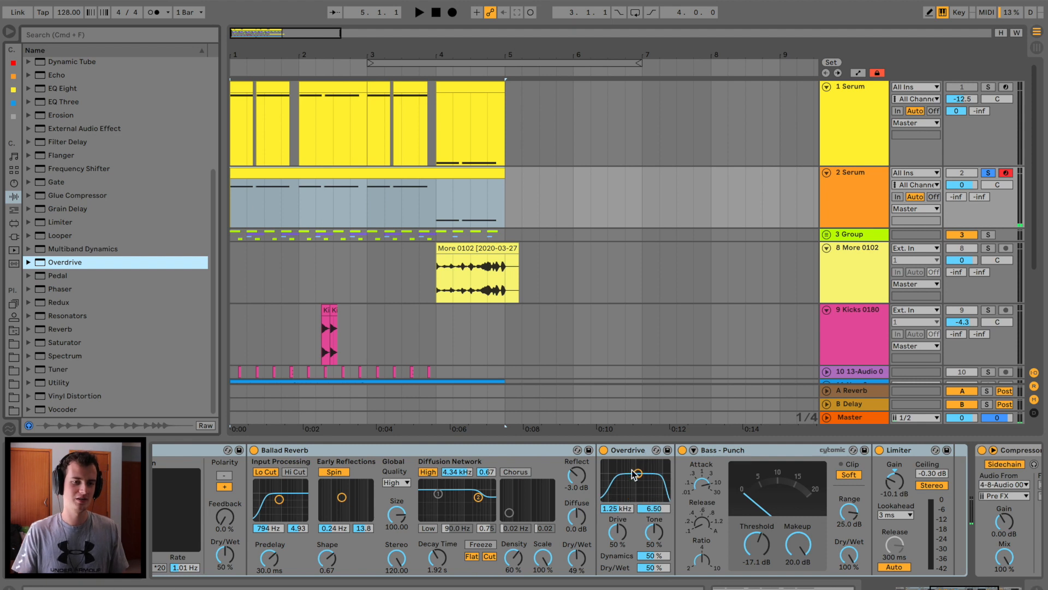
{"action": "left_click", "coordinate": [323, 171]}
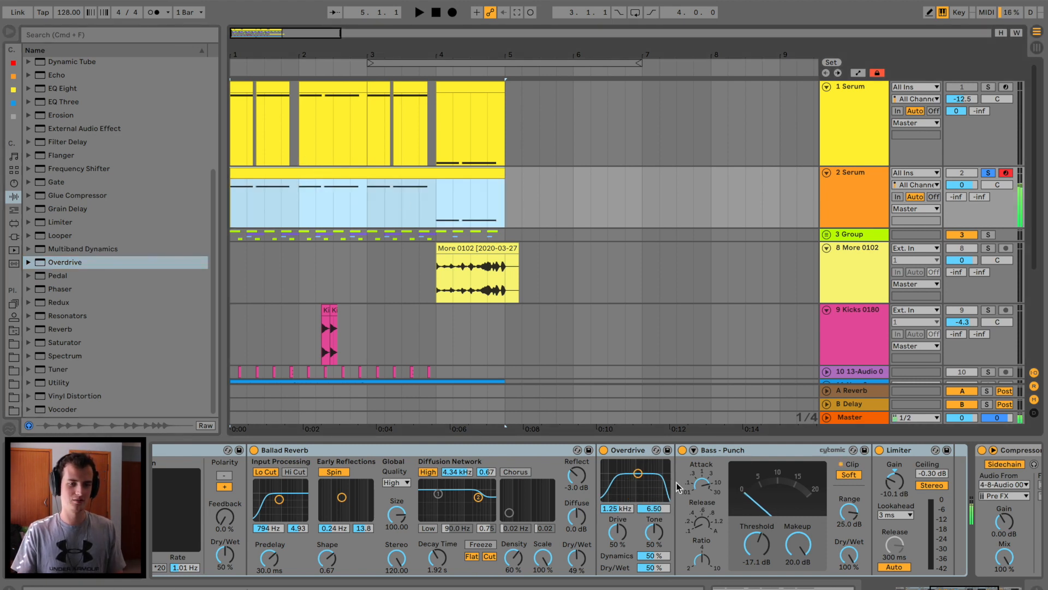
{"action": "left_click_drag", "start_coordinate": [638, 473], "coordinate": [638, 496]}
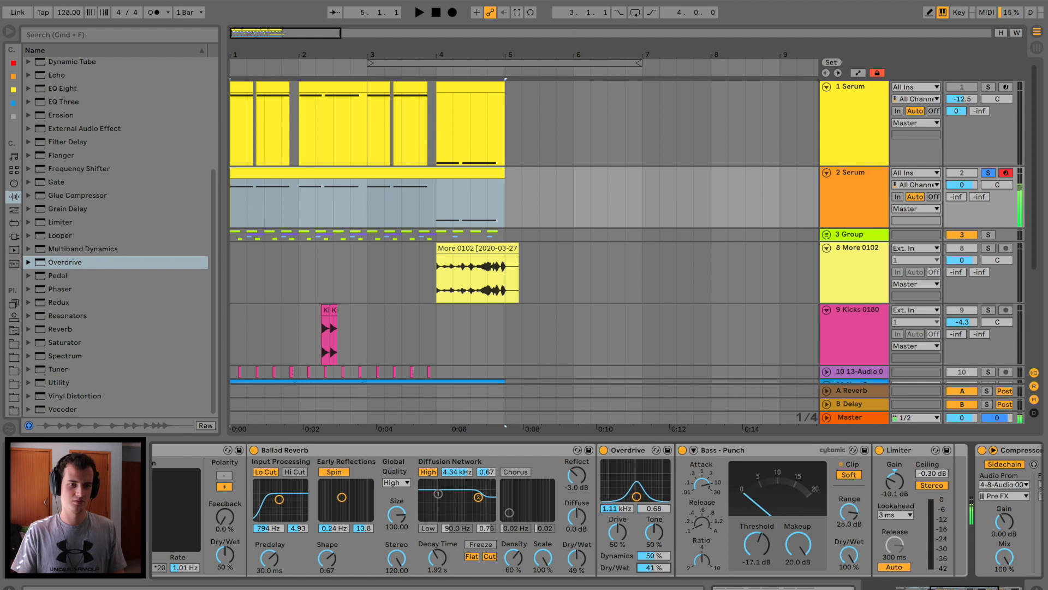
Find the Glue Compressor's Bass - Punch preset in the browser, and set the Overdrive filter to about 685 Hz with a bandwidth of 0.50
{"action": "left_click", "coordinate": [29, 195]}
{"action": "left_click", "coordinate": [87, 235]}
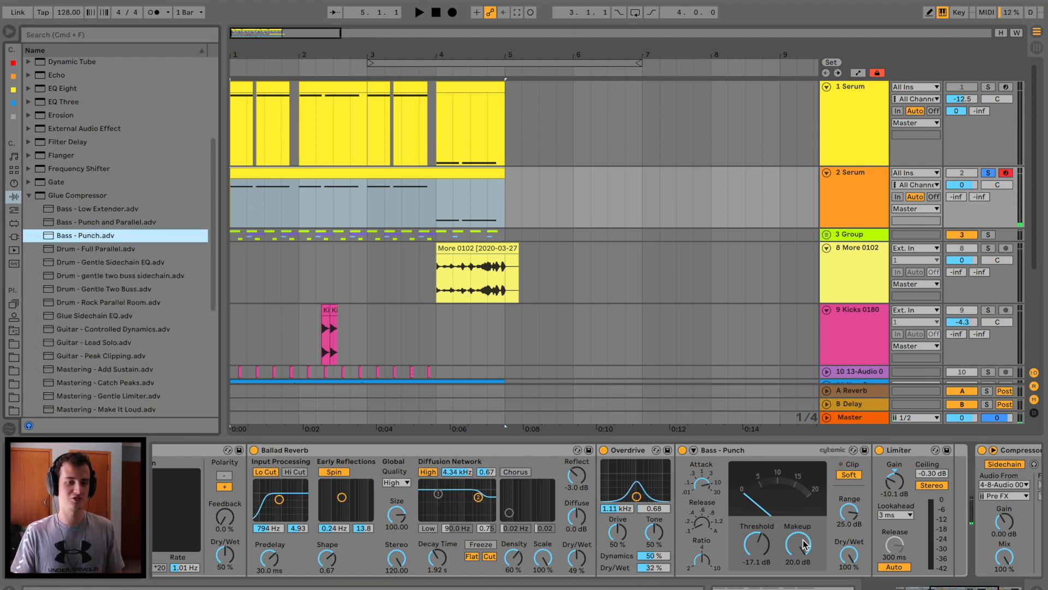
{"action": "scroll", "coordinate": [804, 543], "scroll_direction": "right", "scroll_amount": 5}
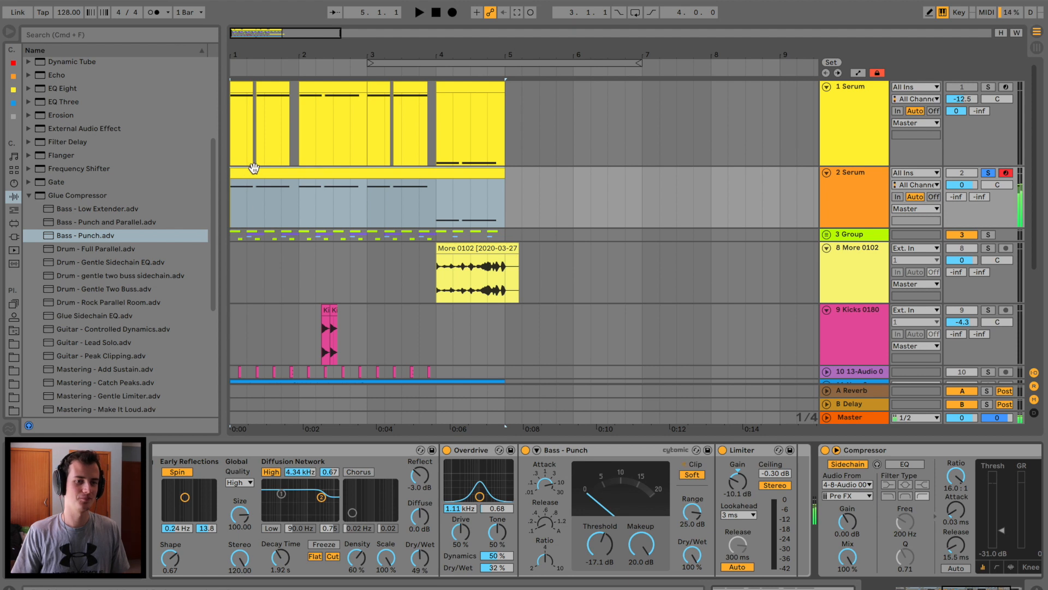
{"action": "left_click_drag", "start_coordinate": [486, 498], "coordinate": [475, 497]}
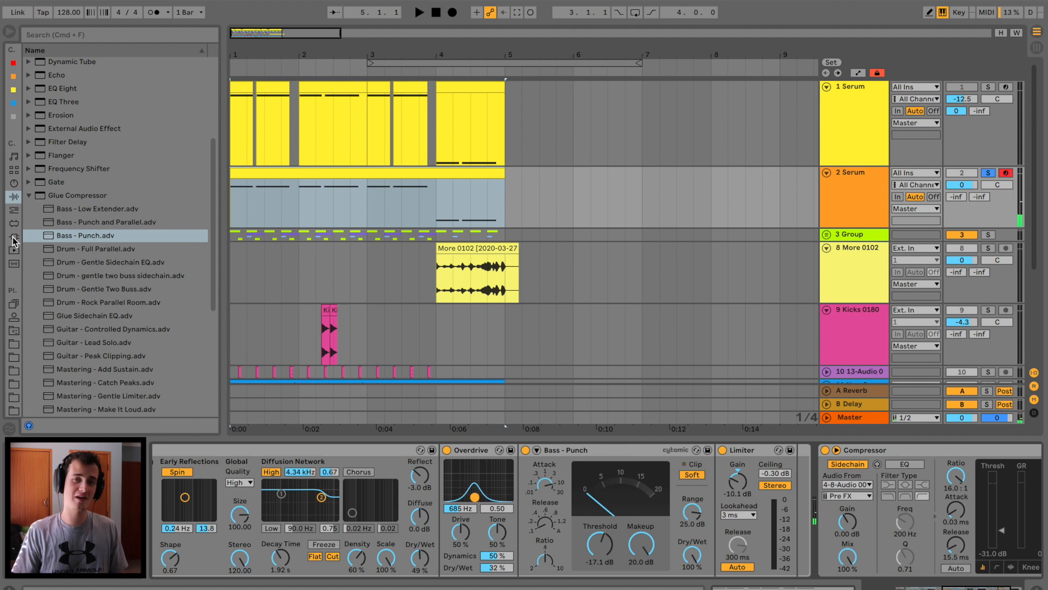
Add the Max for Live LFO device after Overdrive and map it to Overdrive's filter frequency
{"action": "left_click", "coordinate": [13, 238]}
{"action": "left_click", "coordinate": [16, 223]}
{"action": "left_click", "coordinate": [27, 64]}
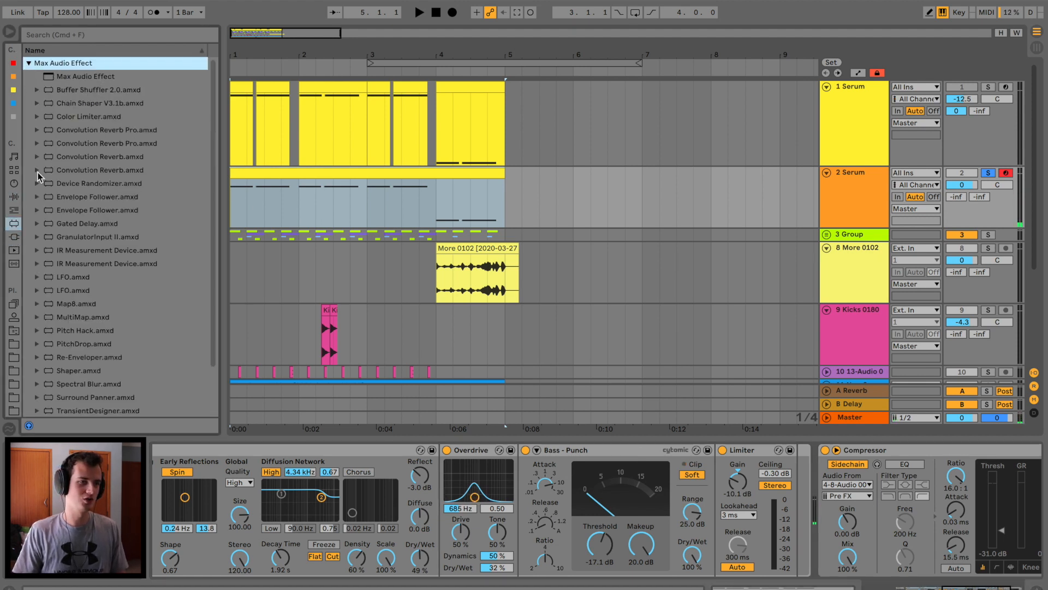
{"action": "left_click_drag", "start_coordinate": [76, 283], "coordinate": [503, 483]}
{"action": "left_click", "coordinate": [460, 508]}
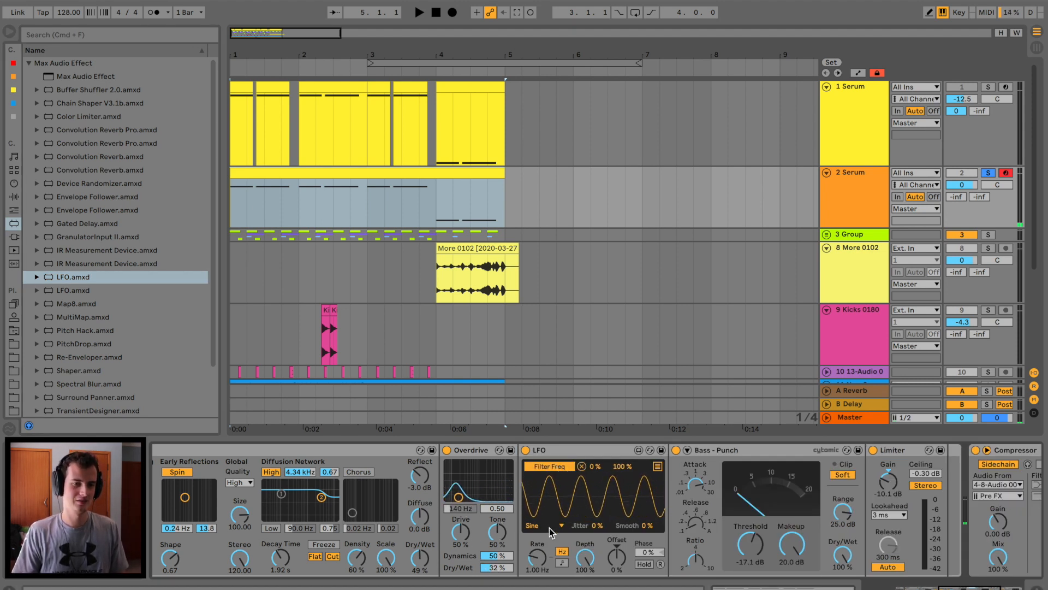
Audition the LFO and set its depth to 18.1%, its offset to -35% and its tempo-synced rate to 1/6
{"action": "key", "text": "space"}
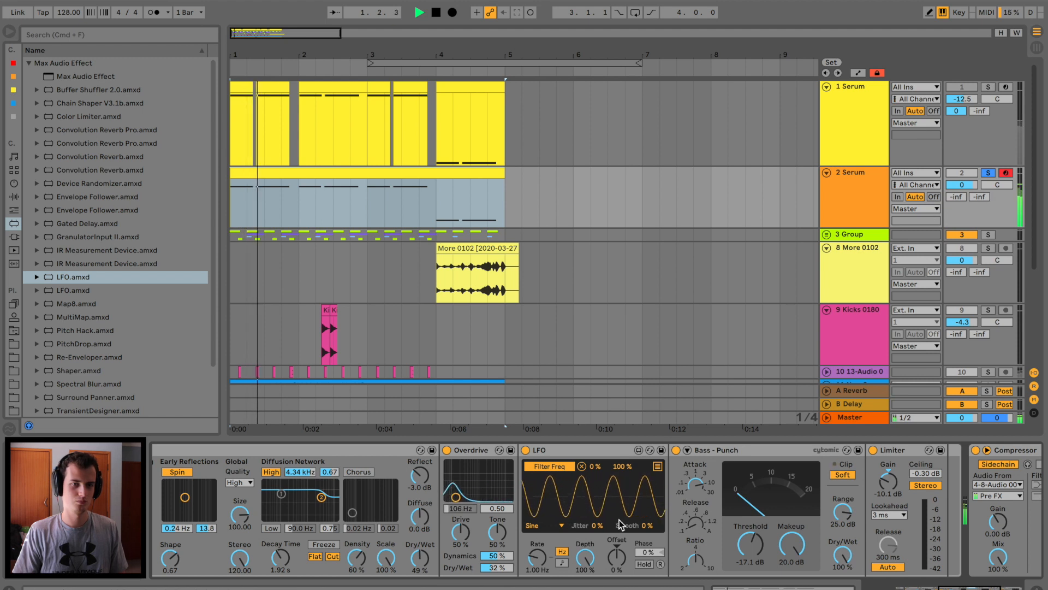
{"action": "key", "text": "space"}
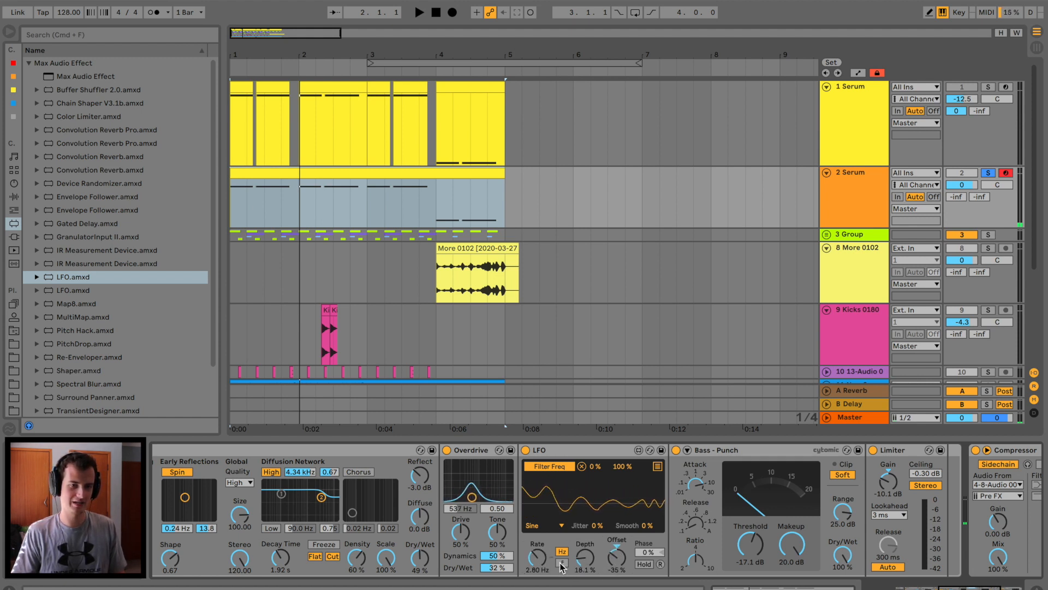
{"action": "left_click", "coordinate": [562, 563]}
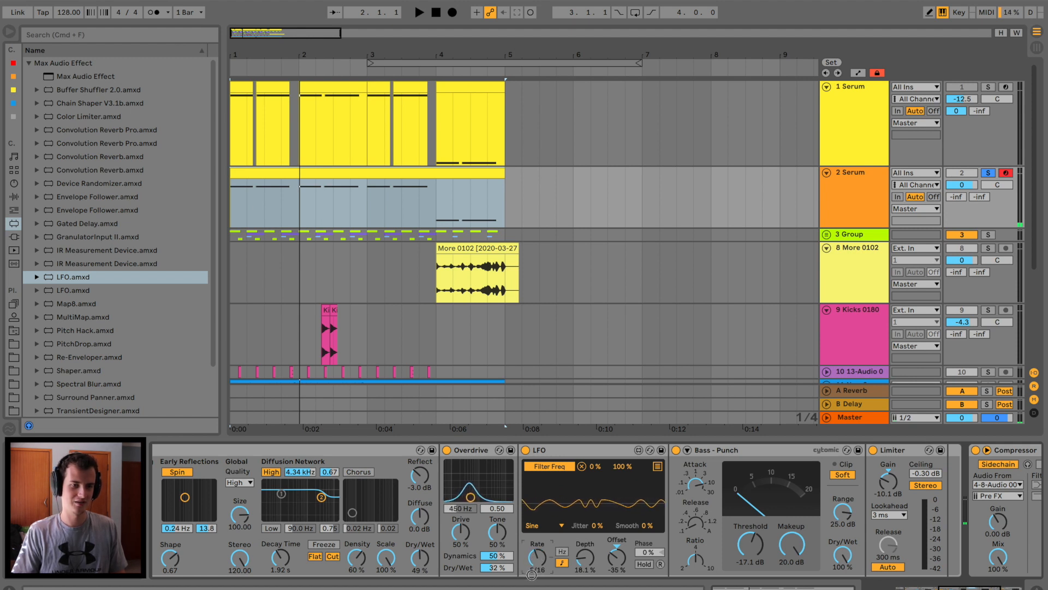
{"action": "key", "text": "space"}
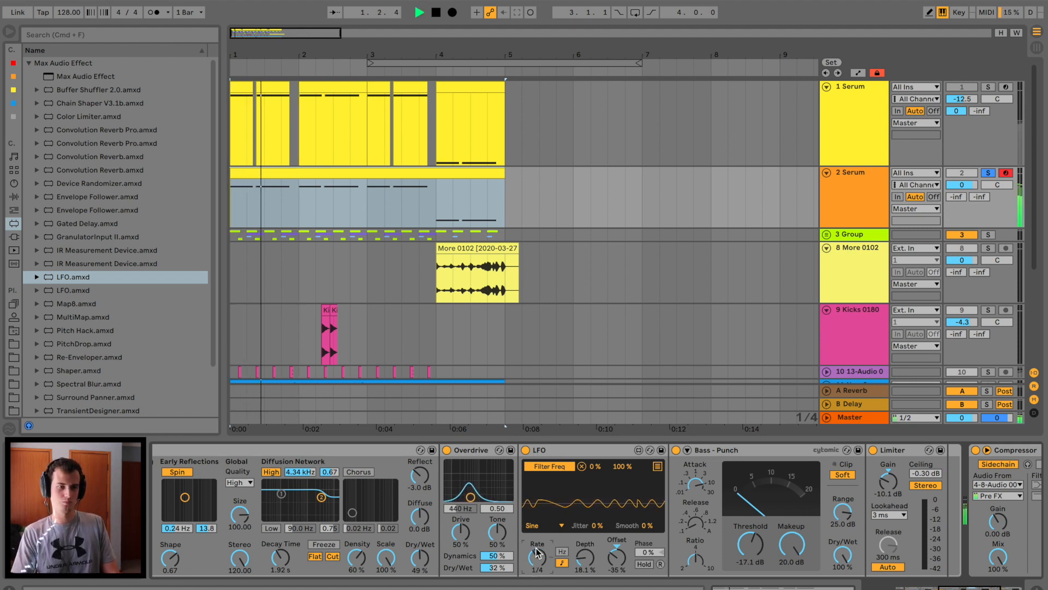
{"action": "left_click_drag", "start_coordinate": [537, 556], "coordinate": [537, 561]}
{"action": "left_click_drag", "start_coordinate": [534, 557], "coordinate": [536, 551]}
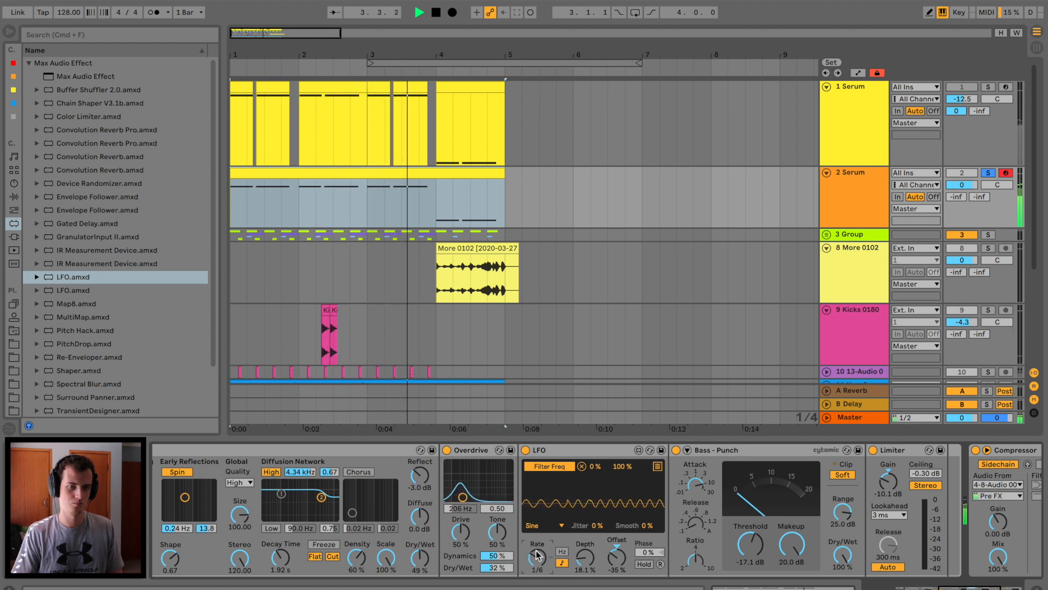
Set the LFO's depth to 23.6% and offset to -19%, and play the second Serum track unsoloed with the other tracks
{"action": "left_click_drag", "start_coordinate": [588, 556], "coordinate": [617, 550]}
{"action": "key", "text": "space"}
{"action": "left_click", "coordinate": [986, 172]}
{"action": "key", "text": "space"}
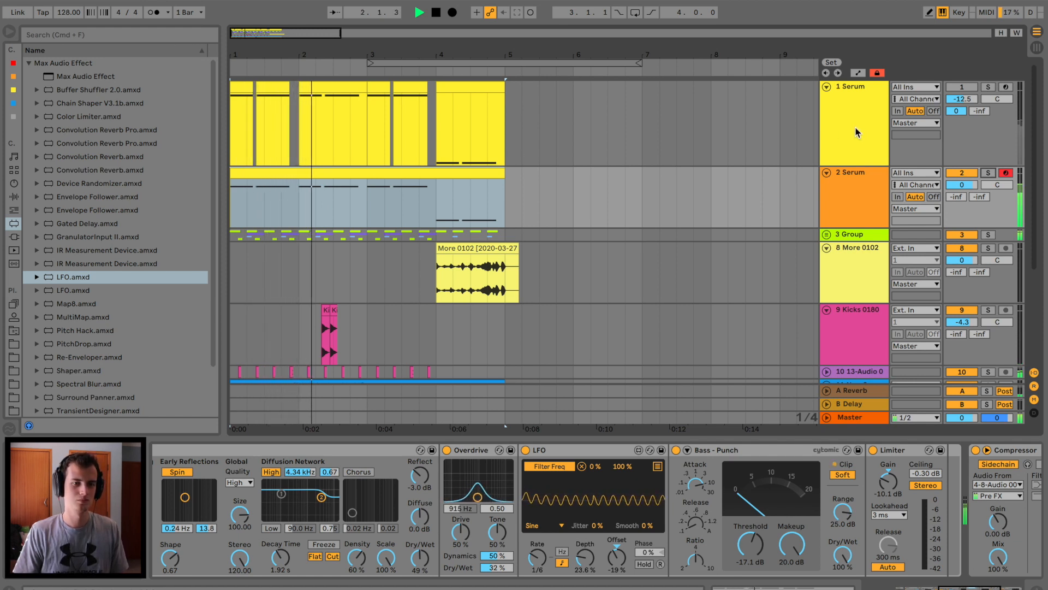
Lower the LFO's depth to 7.87% and play it back in the full mix
{"action": "key", "text": "space"}
{"action": "left_click", "coordinate": [585, 557]}
{"action": "left_click_drag", "start_coordinate": [584, 556], "coordinate": [585, 575]}
{"action": "key", "text": "space"}
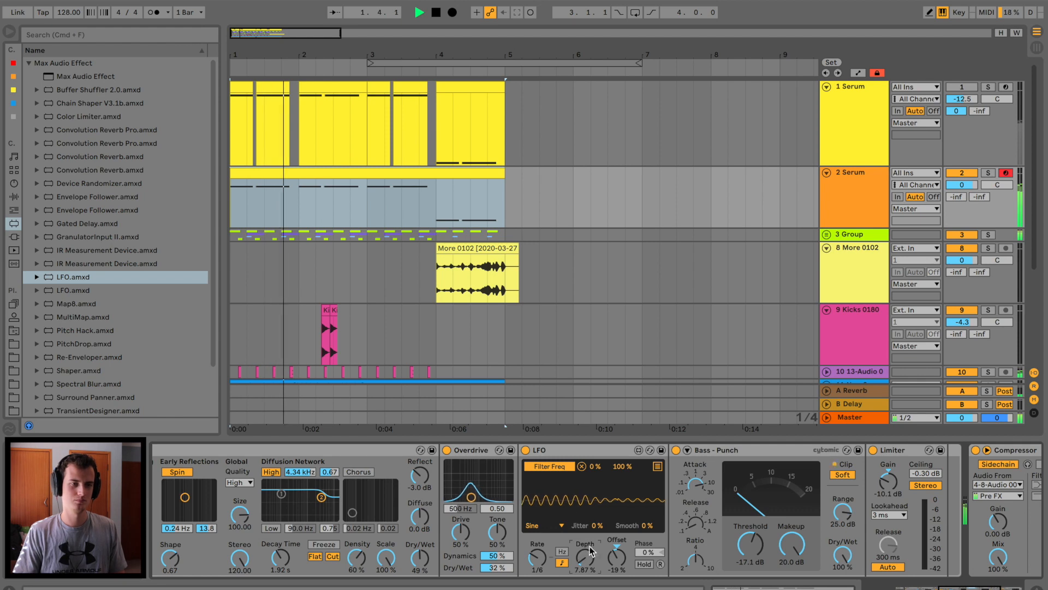
{"action": "key", "text": "space"}
Insert EQ Eight between the Siren Chain rack and the Compressor, and make band 1 a low cut at about 290 Hz
{"action": "scroll", "coordinate": [712, 476], "scroll_direction": "right", "scroll_amount": 5}
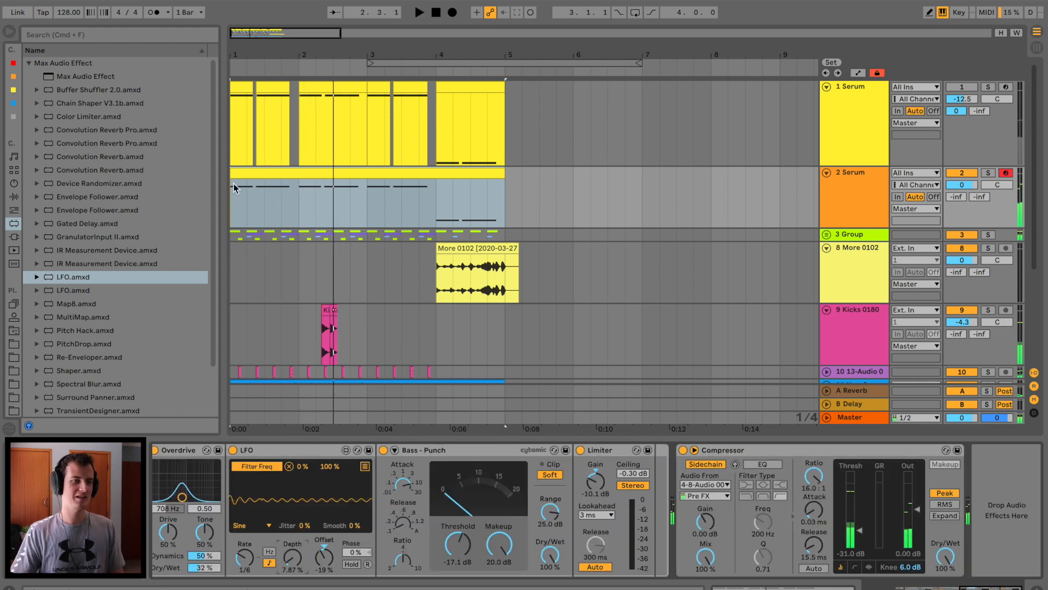
{"action": "left_click", "coordinate": [13, 196]}
{"action": "scroll", "coordinate": [44, 191], "scroll_direction": "up", "scroll_amount": 4}
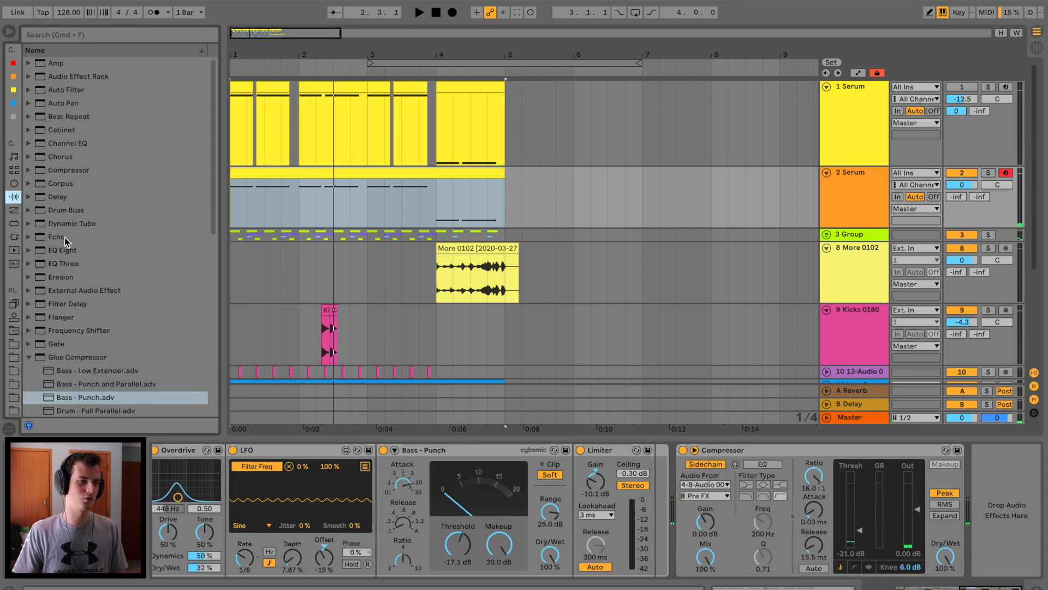
{"action": "left_click_drag", "start_coordinate": [61, 250], "coordinate": [724, 530]}
{"action": "key", "text": "space"}
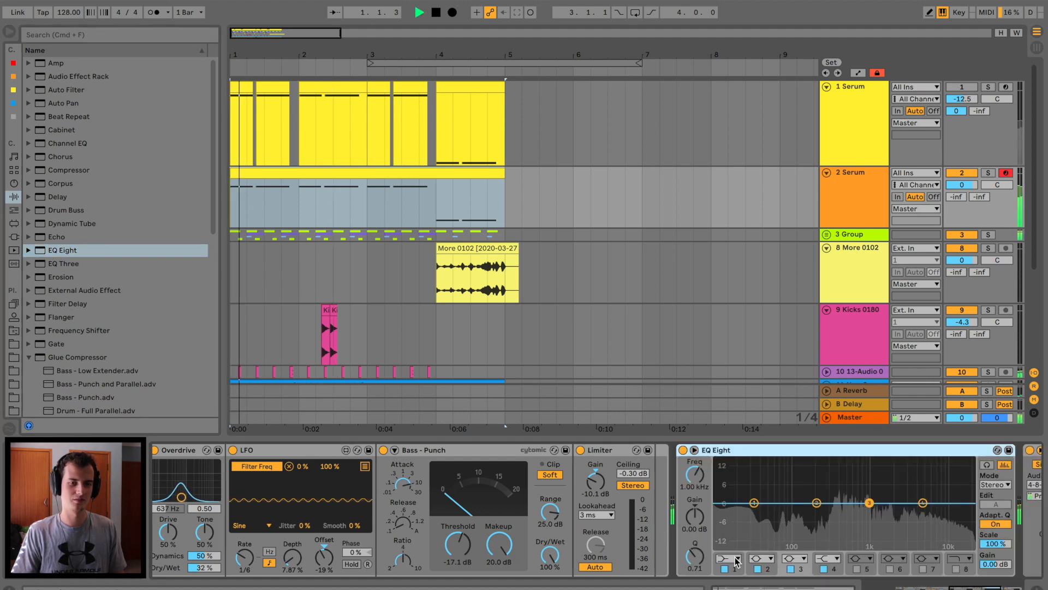
{"action": "left_click", "coordinate": [730, 558]}
{"action": "left_click", "coordinate": [728, 569]}
{"action": "key", "text": "space"}
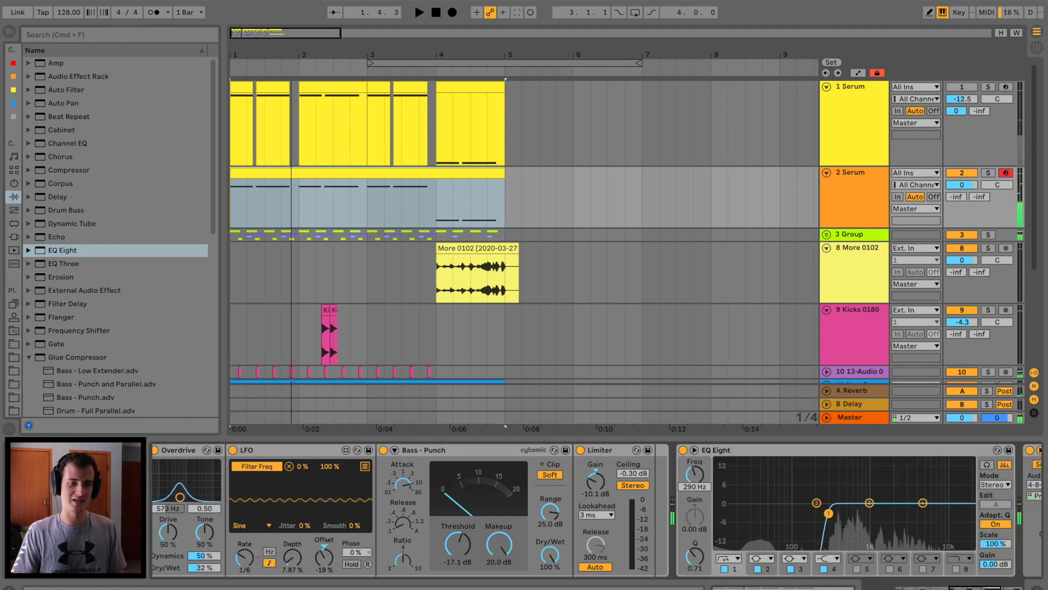
During playback, lower EQ Eight's low-cut frequency slightly, dip band 3, and set band 4 to about 4.93 kHz at -2.65 dB
{"action": "key", "text": "space"}
{"action": "left_click_drag", "start_coordinate": [754, 514], "coordinate": [825, 516]}
{"action": "left_click_drag", "start_coordinate": [923, 504], "coordinate": [923, 510]}
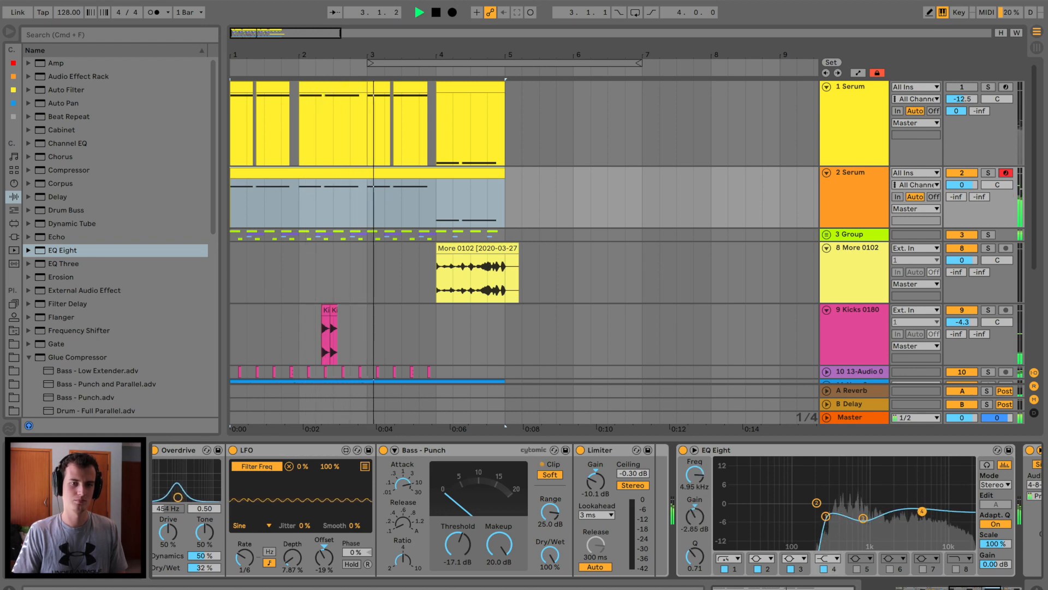
Reopen the second track's Serum, reduce the Chorus mix, set the Delay mix to 24%, and play it back, checking the oscillator page
{"action": "scroll", "coordinate": [645, 502], "scroll_direction": "left", "scroll_amount": 15}
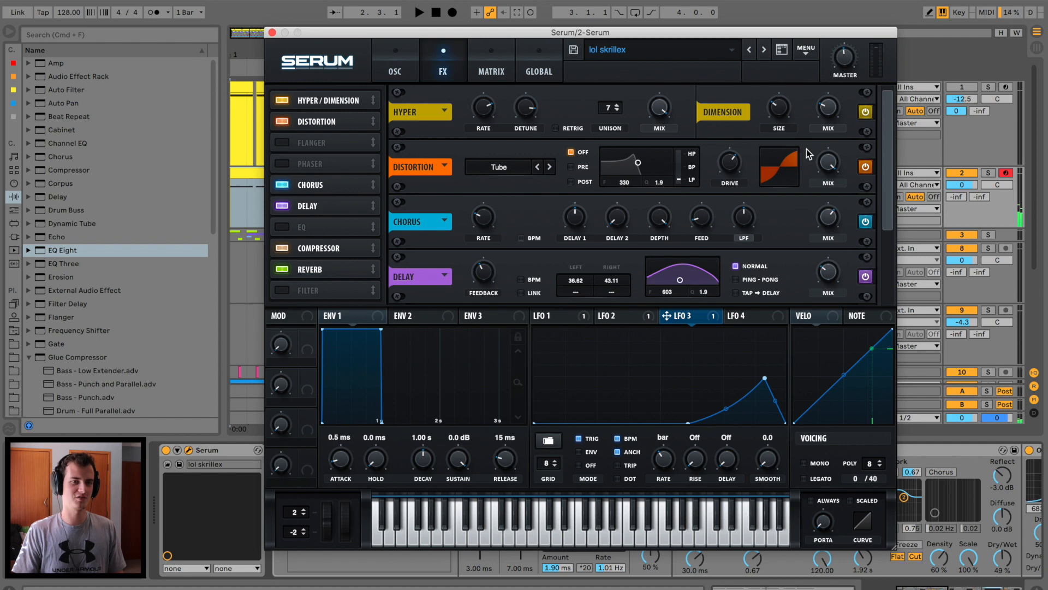
{"action": "left_click_drag", "start_coordinate": [818, 212], "coordinate": [816, 294]}
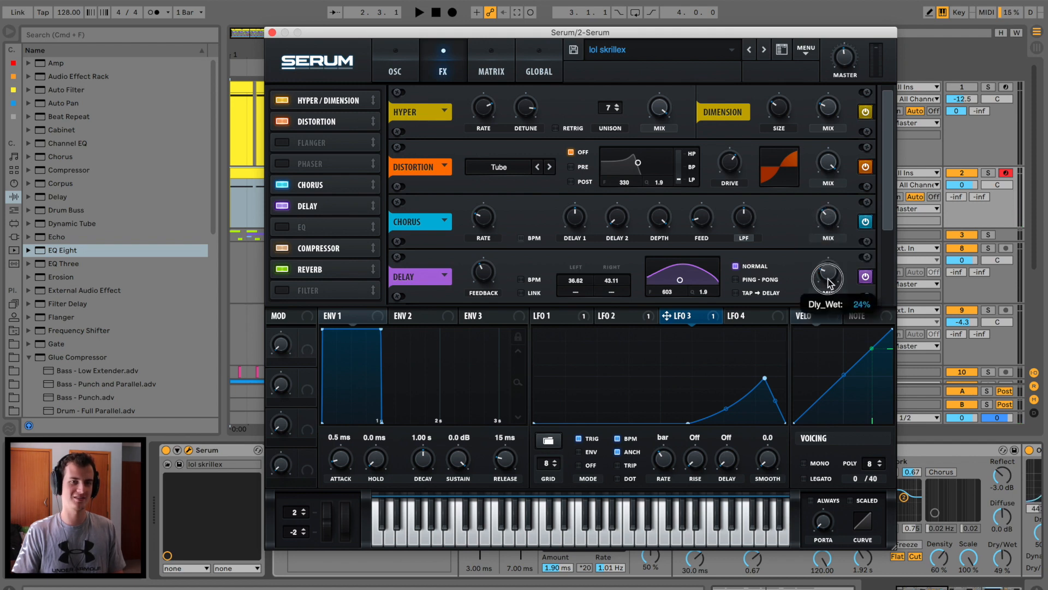
{"action": "key", "text": "space"}
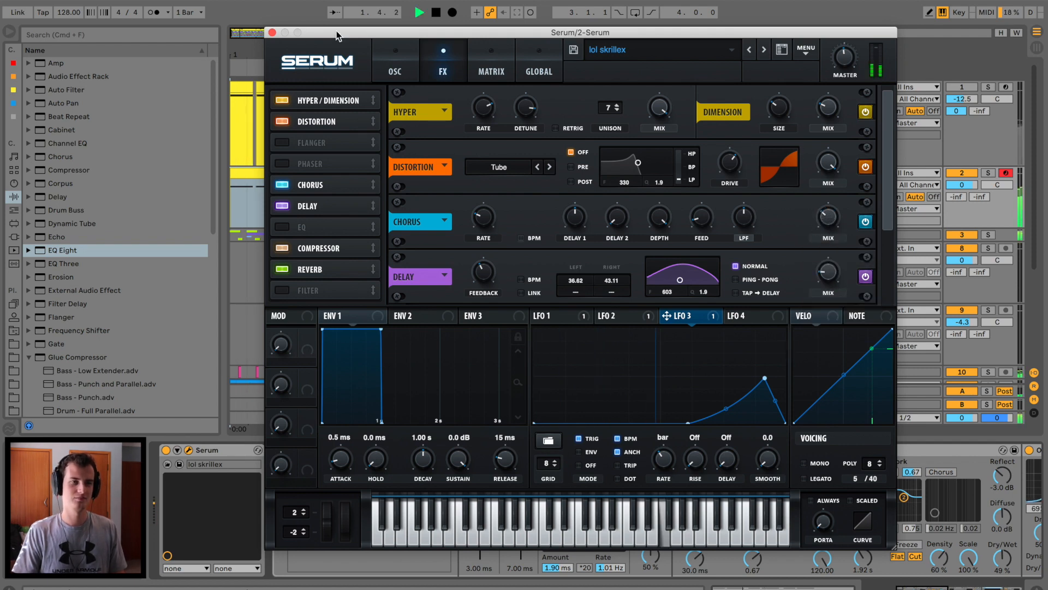
{"action": "left_click", "coordinate": [395, 71]}
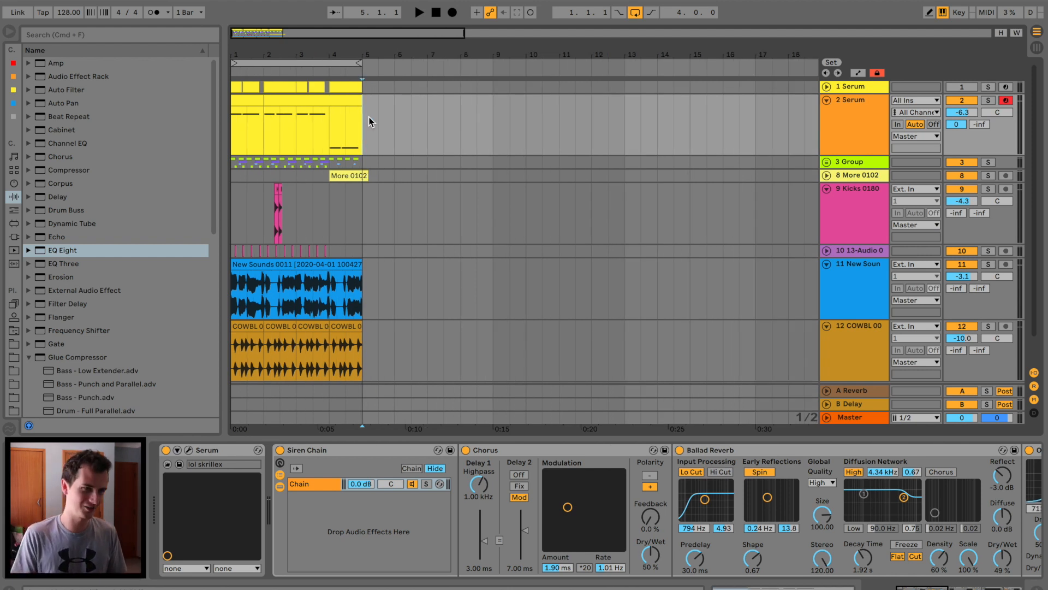
{"action": "left_click", "coordinate": [286, 144]}
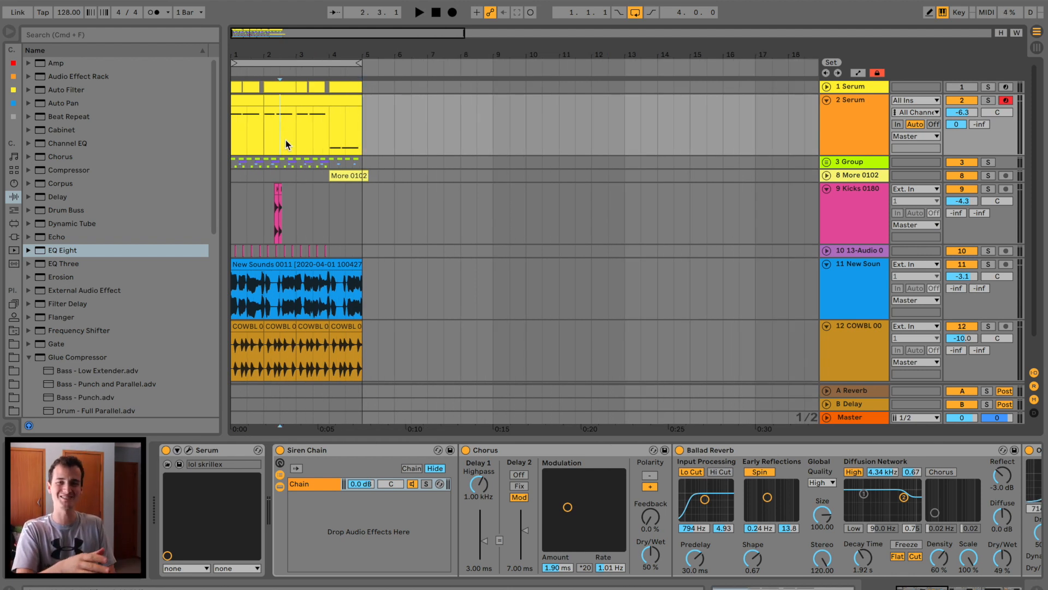